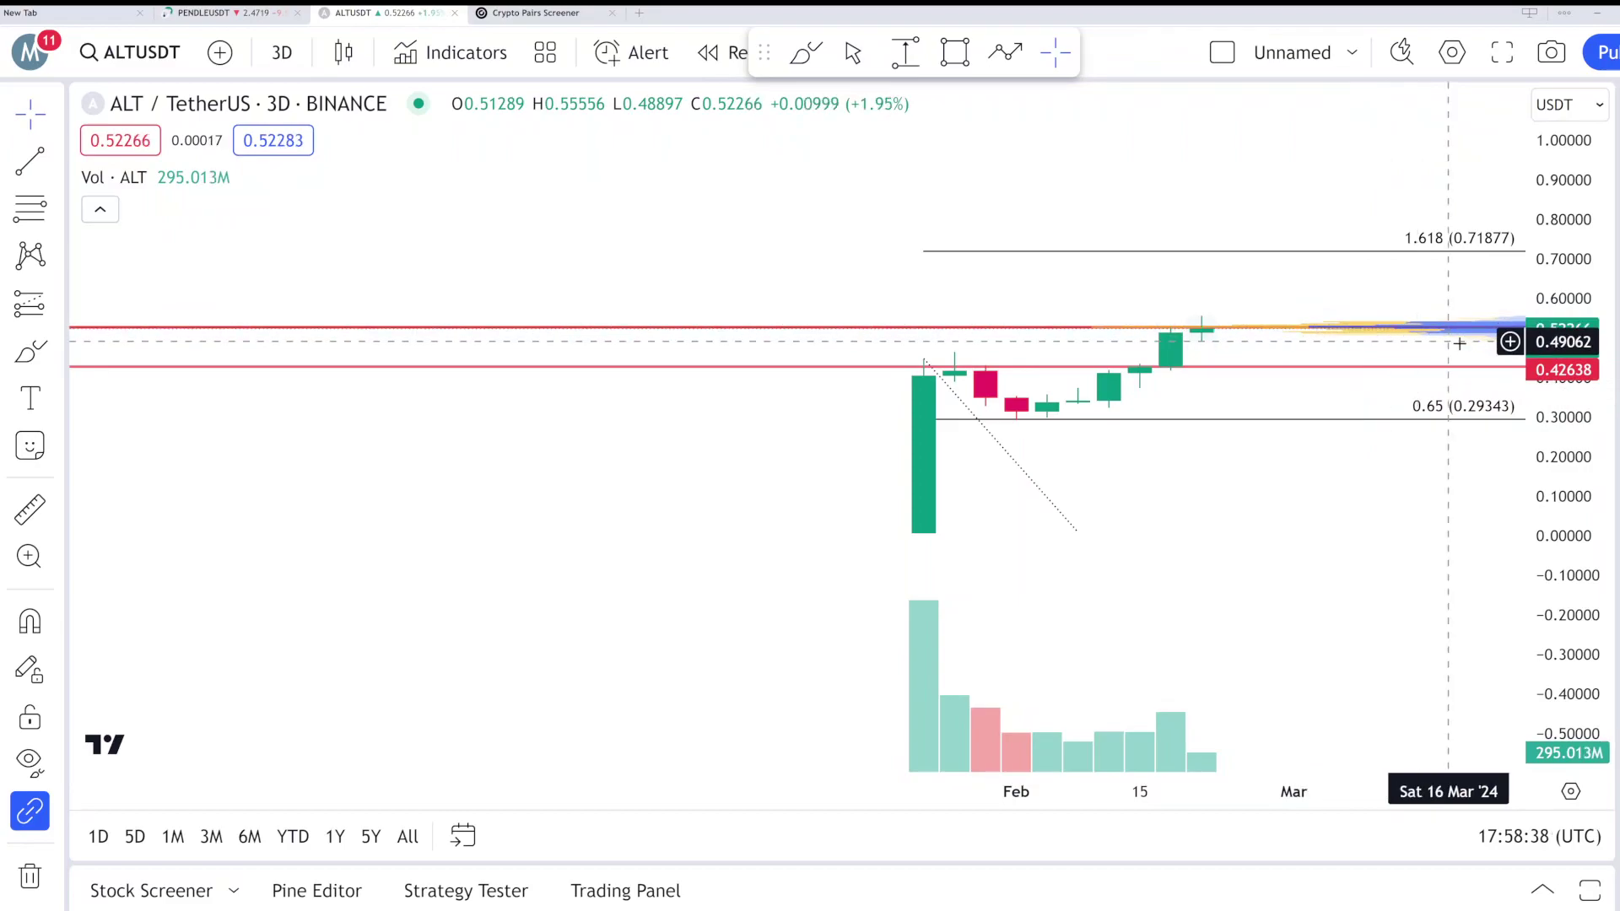
# Step: Stretch the price scale and sketch a dip from the latest candle, discarding the rise toward 1.618
pyautogui.moveTo(1564, 419); pyautogui.dragTo(1564, 380)
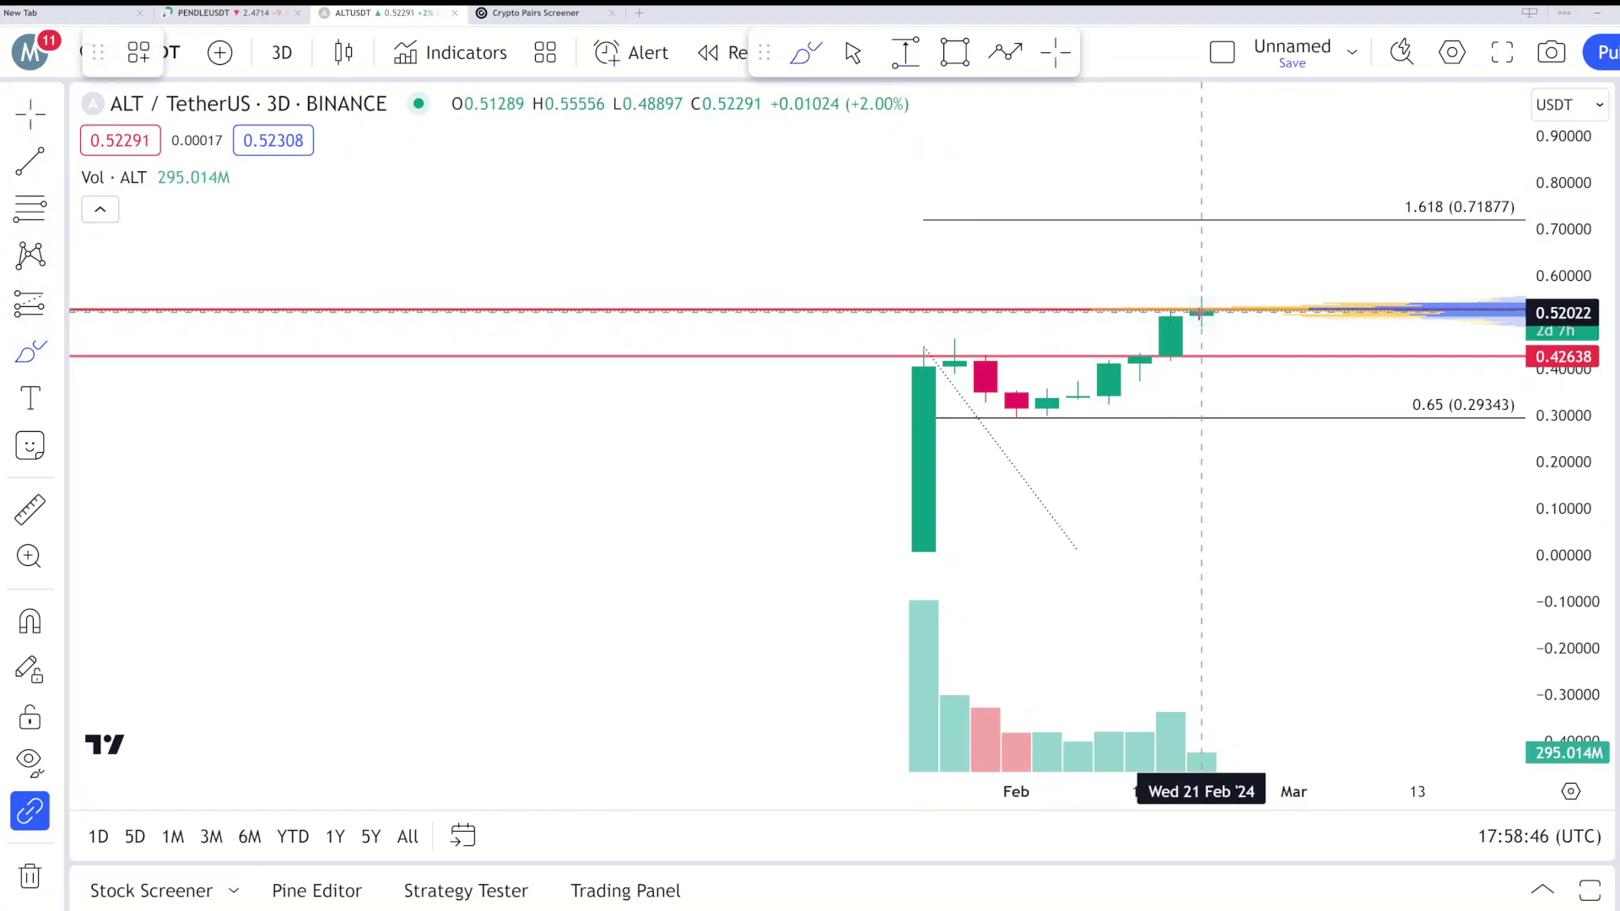
pyautogui.scroll(-2, 1202, 313)
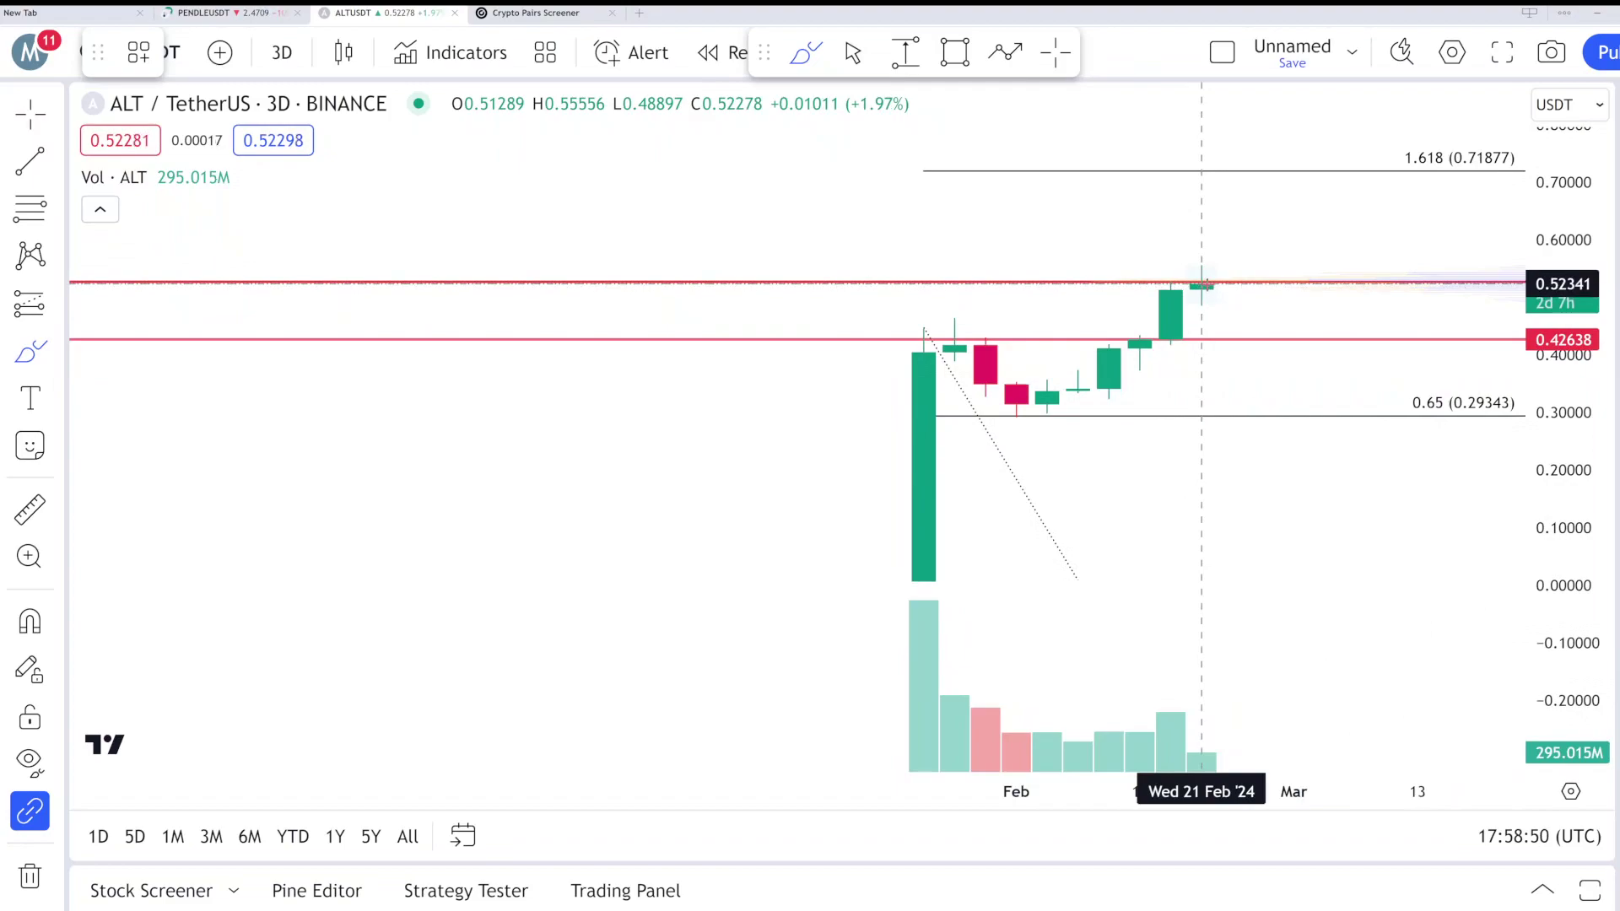
pyautogui.moveTo(1201, 284)
pyautogui.mouseDown()
pyautogui.moveTo(1266, 336)
pyautogui.moveTo(1294, 323)
pyautogui.moveTo(1264, 332)
pyautogui.moveTo(1295, 340)
pyautogui.mouseUp()
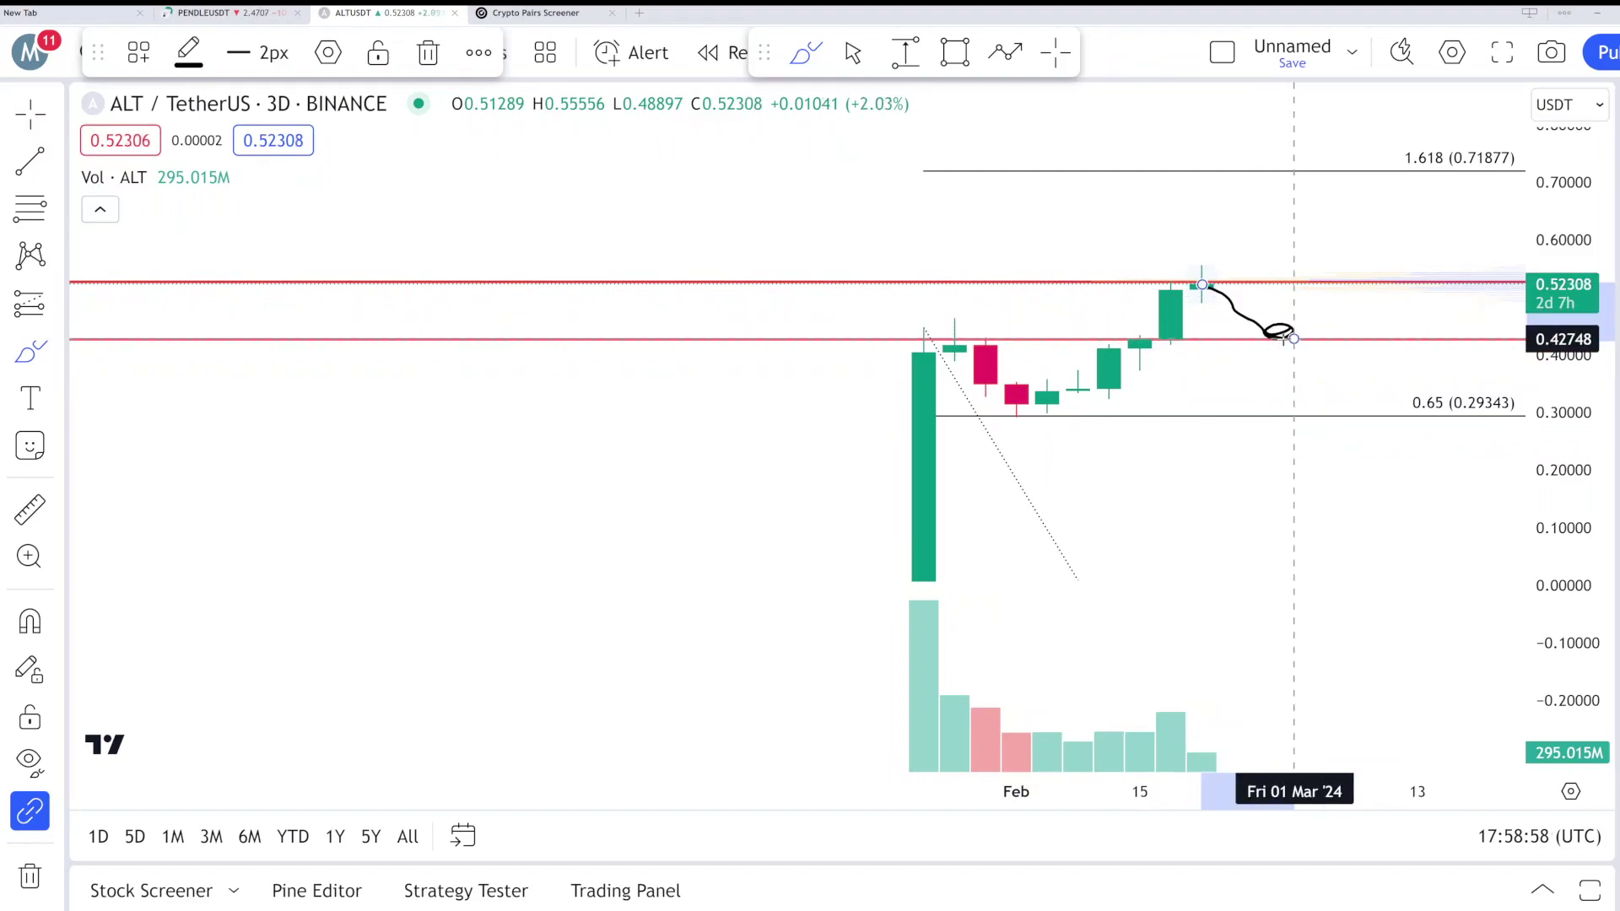
pyautogui.moveTo(1208, 294)
pyautogui.mouseDown()
pyautogui.moveTo(1235, 276)
pyautogui.moveTo(1278, 294)
pyautogui.moveTo(1322, 277)
pyautogui.moveTo(1447, 308)
pyautogui.moveTo(1431, 184)
pyautogui.mouseUp()
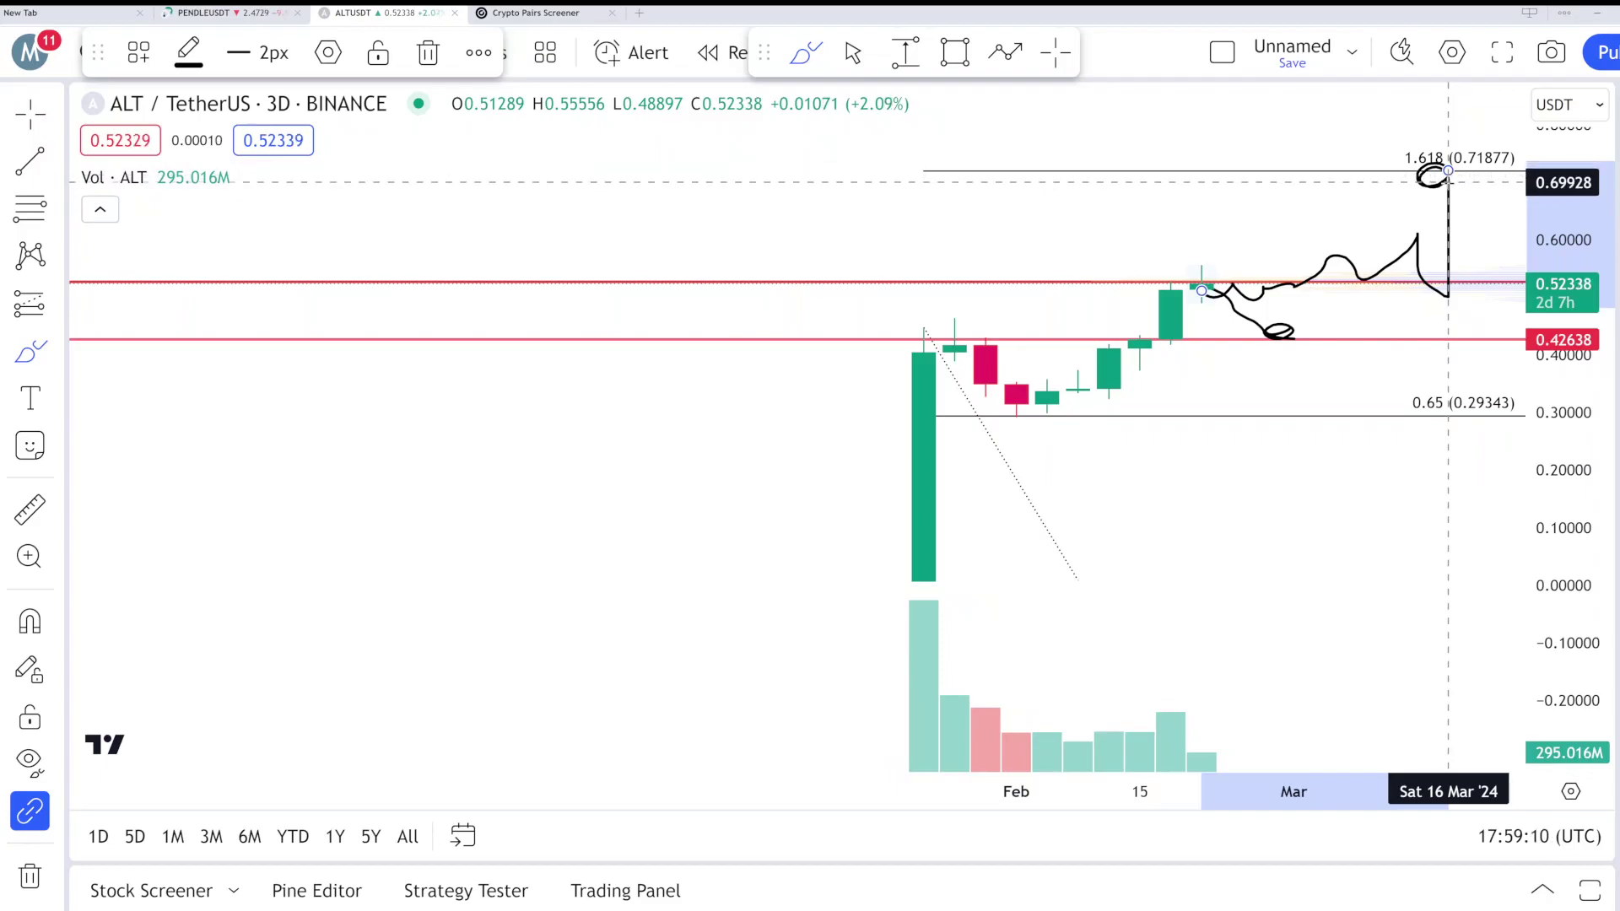
pyautogui.press('Delete')
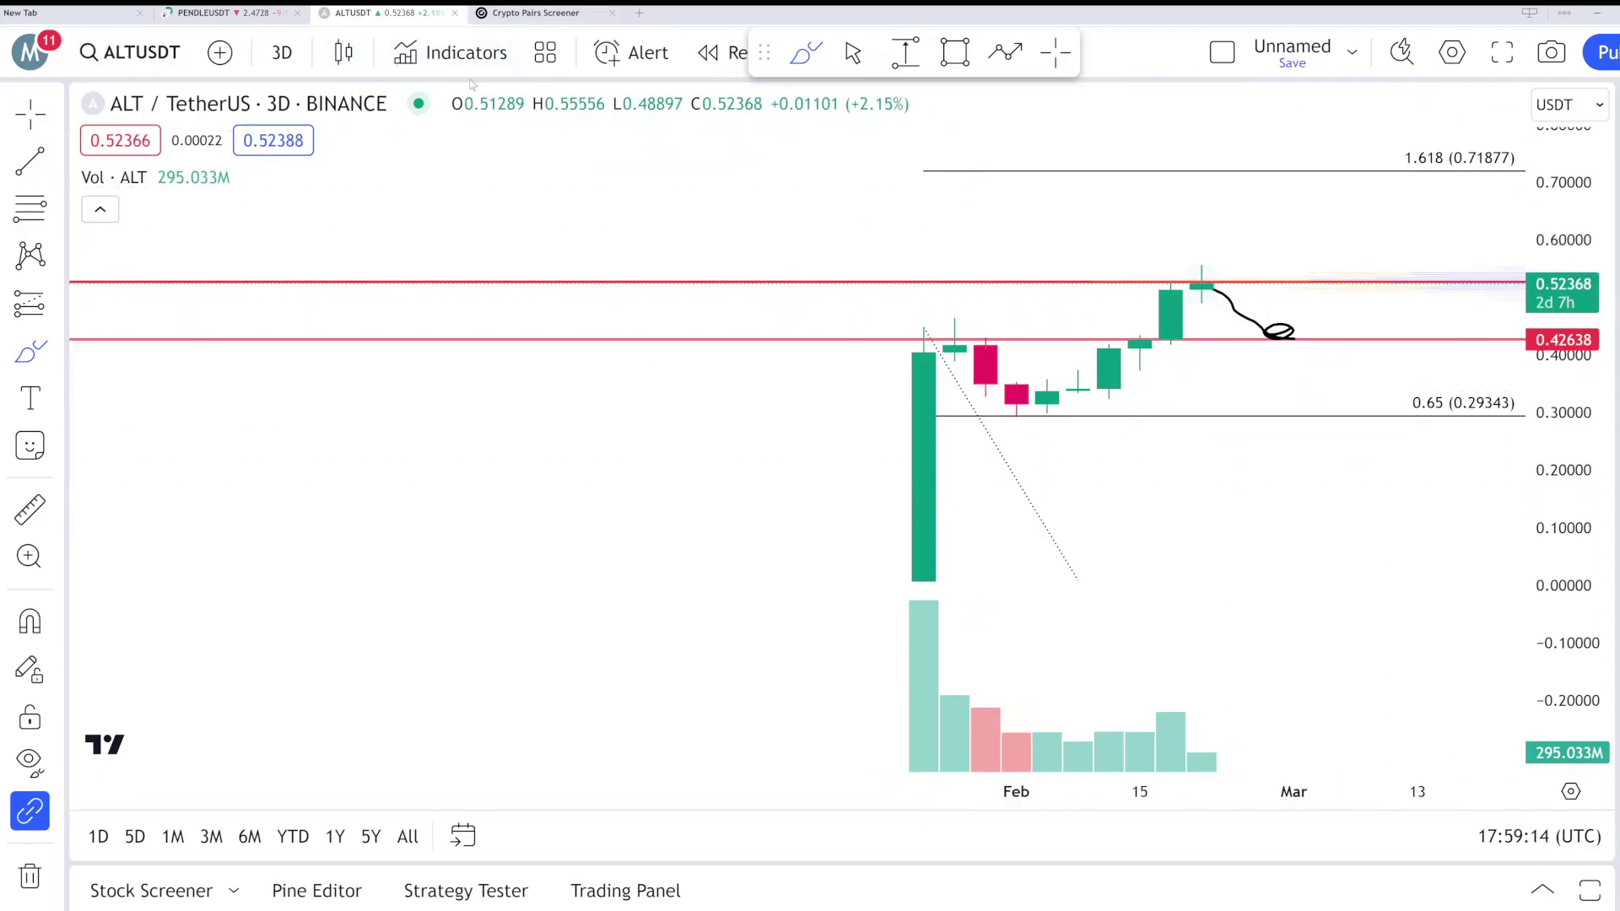
# Step: Add the Relative Strength Index (RSI 14, close) indicator from the Indicators library
pyautogui.click(450, 52)
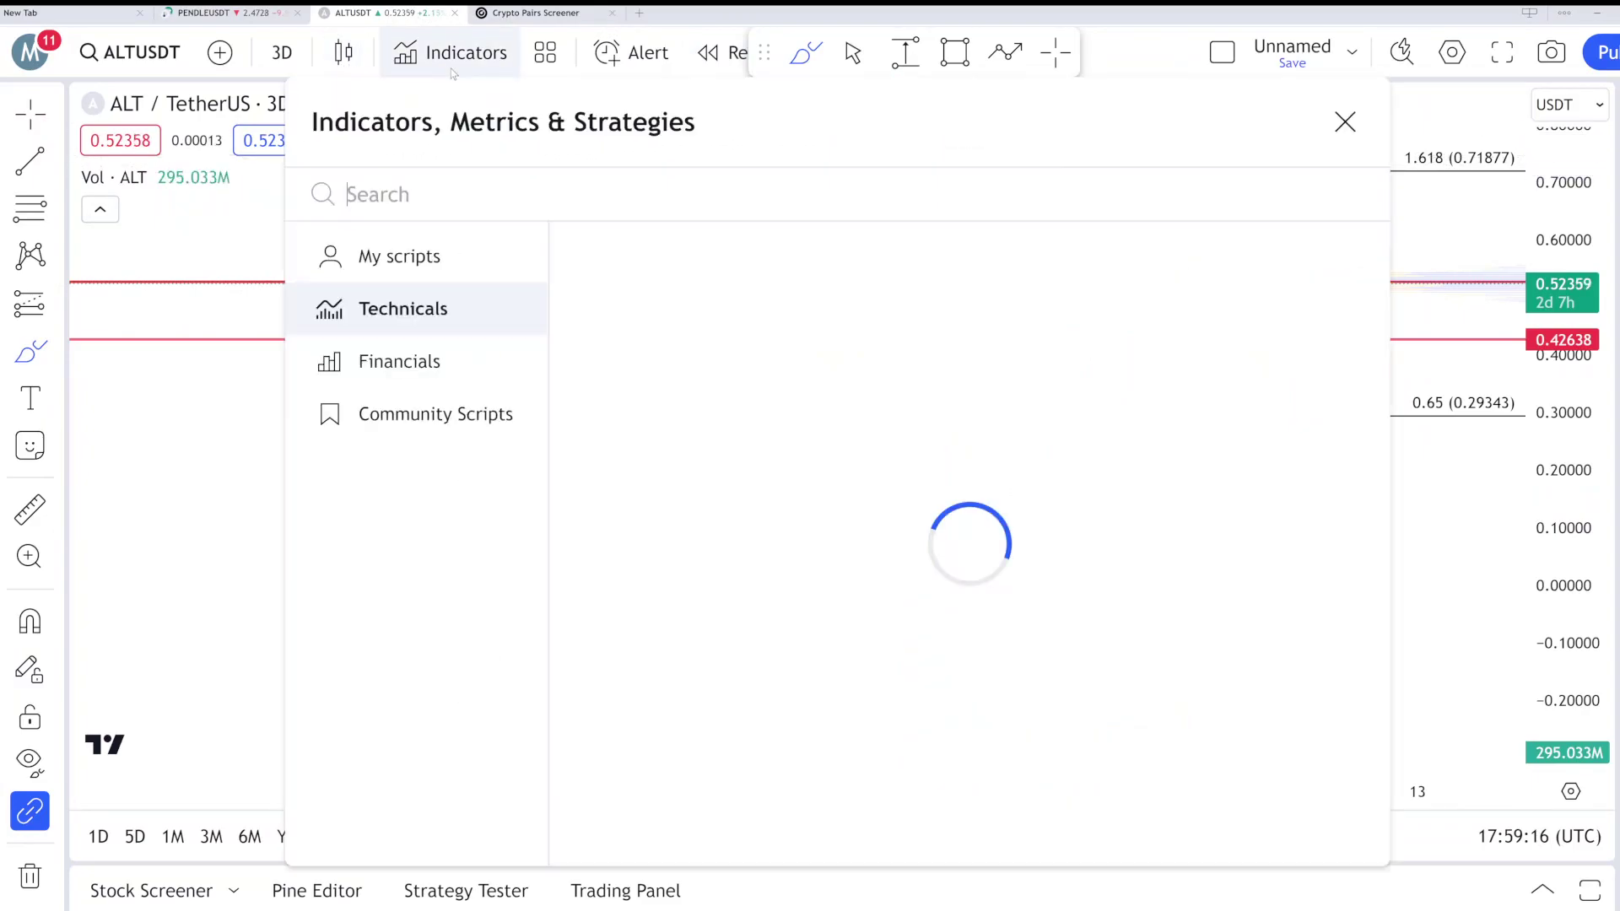
pyautogui.write('rsi')
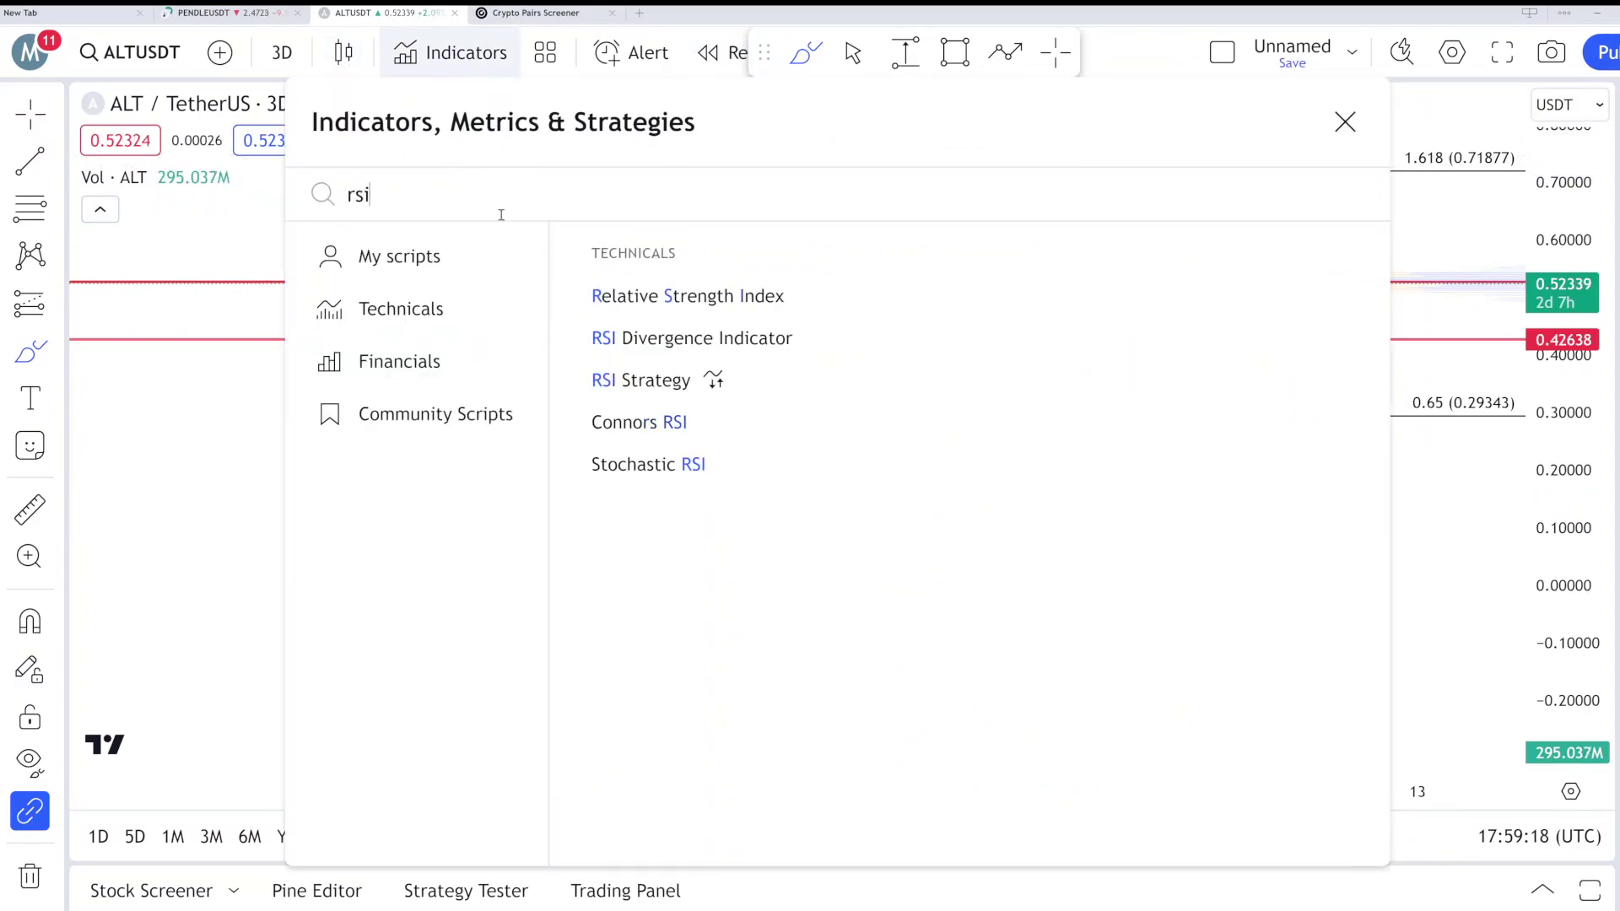
pyautogui.press('Return')
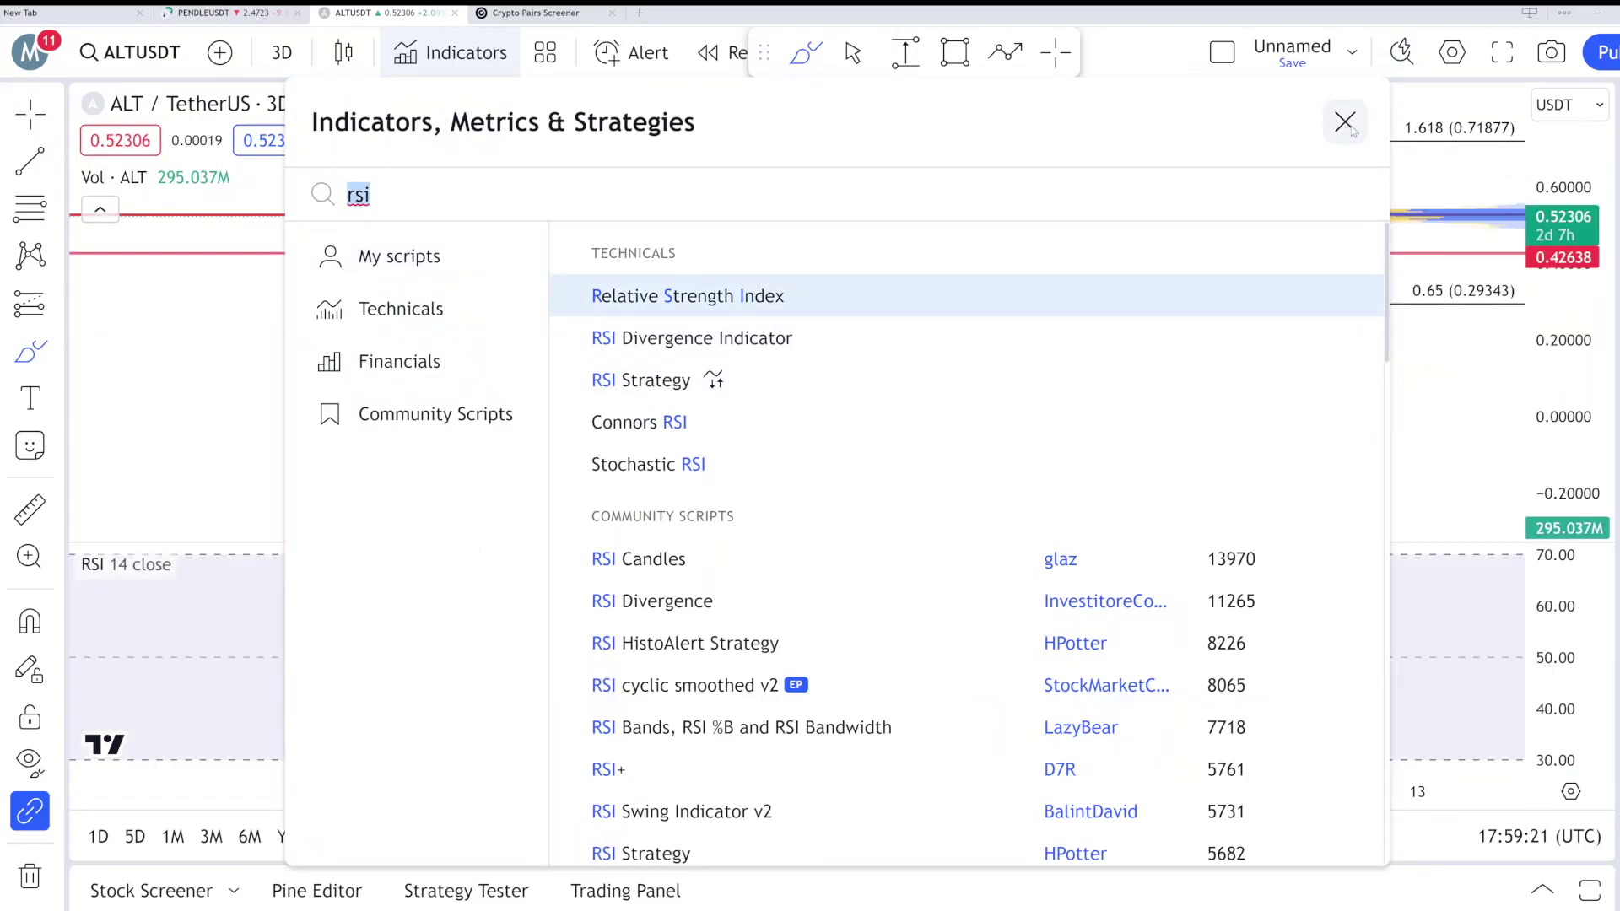
pyautogui.click(1344, 122)
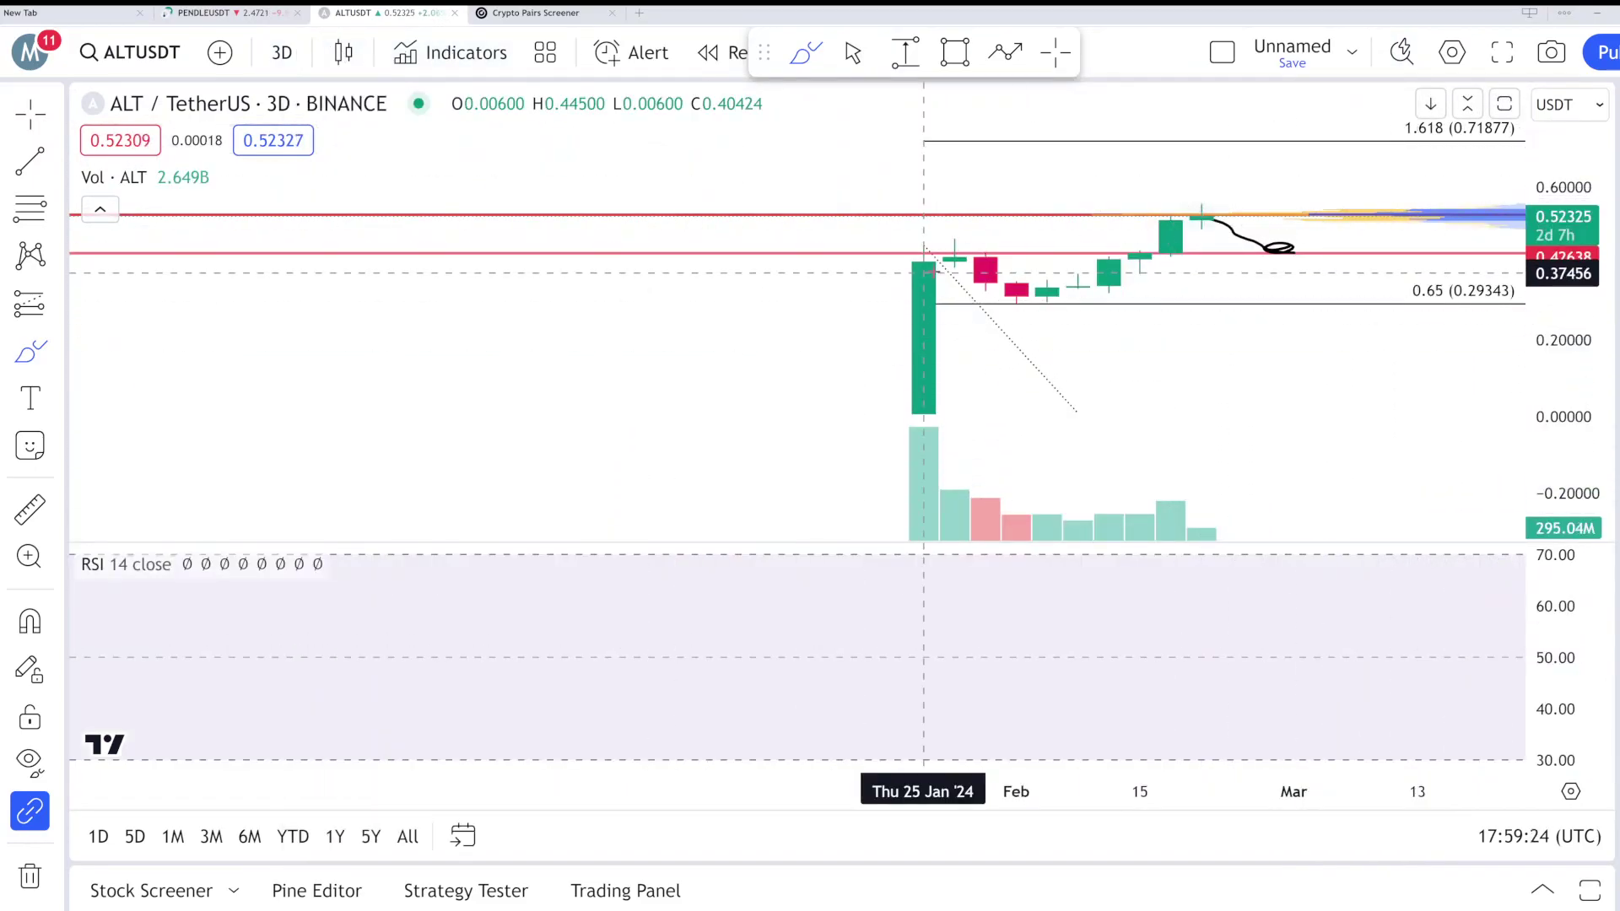
# Step: Brush a rounded path from the first candle up to the 1.618 level
pyautogui.click(30, 350)
pyautogui.moveTo(927, 247)
pyautogui.mouseDown()
pyautogui.moveTo(952, 291)
pyautogui.moveTo(1239, 196)
pyautogui.mouseUp()
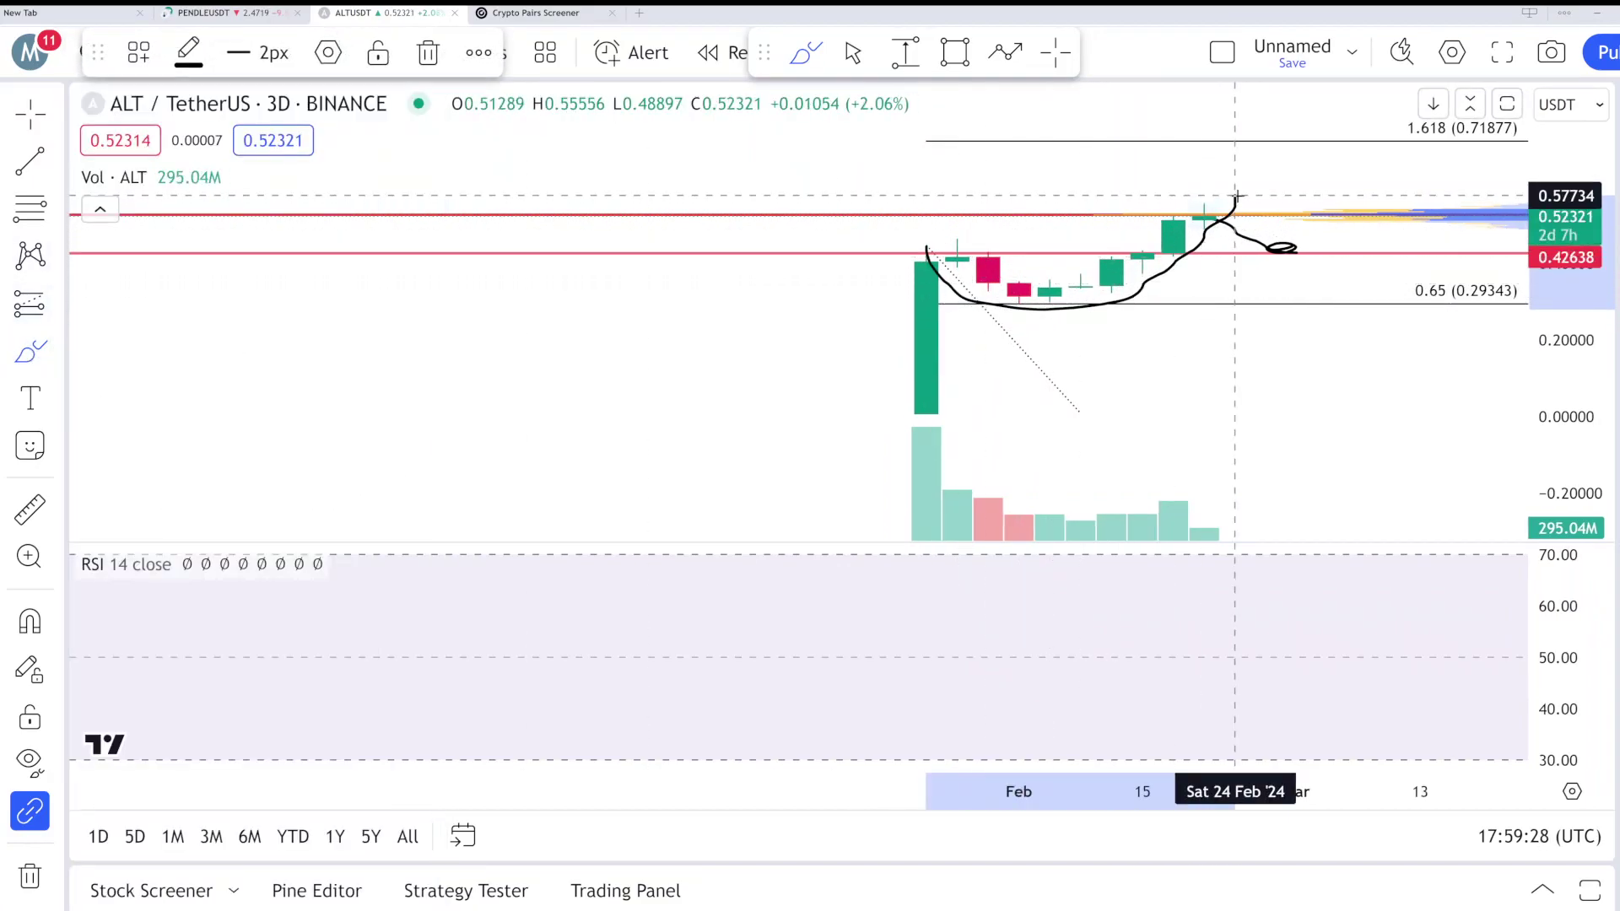
pyautogui.moveTo(1239, 196)
pyautogui.mouseDown()
pyautogui.moveTo(1301, 181)
pyautogui.moveTo(1326, 139)
pyautogui.mouseUp()
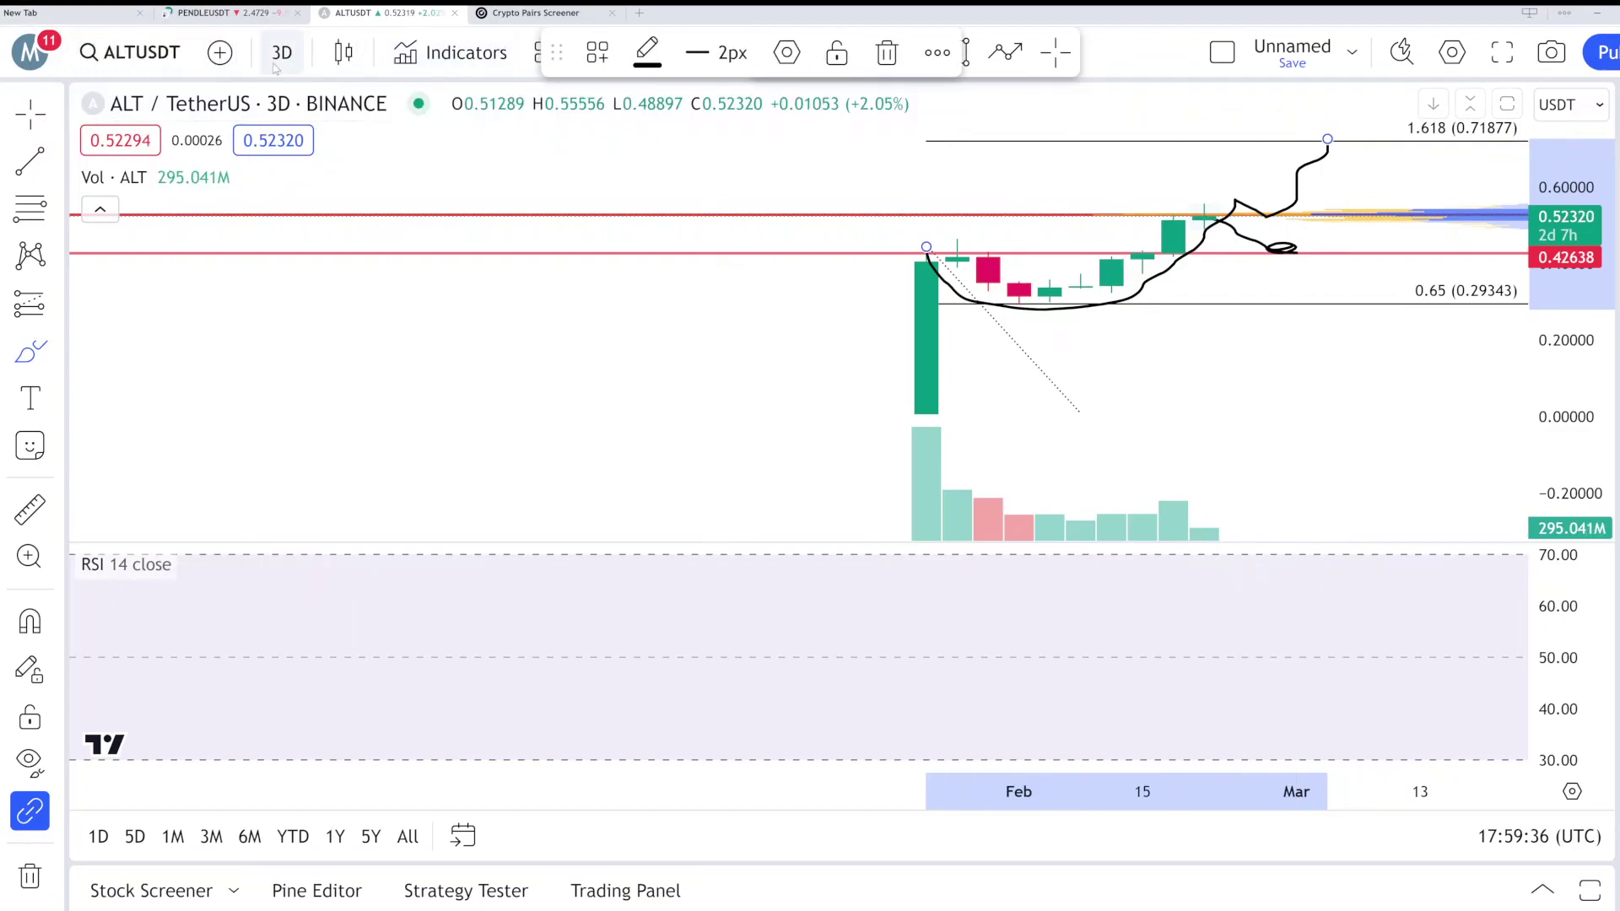
# Step: Switch to 12-hour candles, keep the cross crosshair, and recentre the candles
pyautogui.click(282, 53)
pyautogui.click(308, 690)
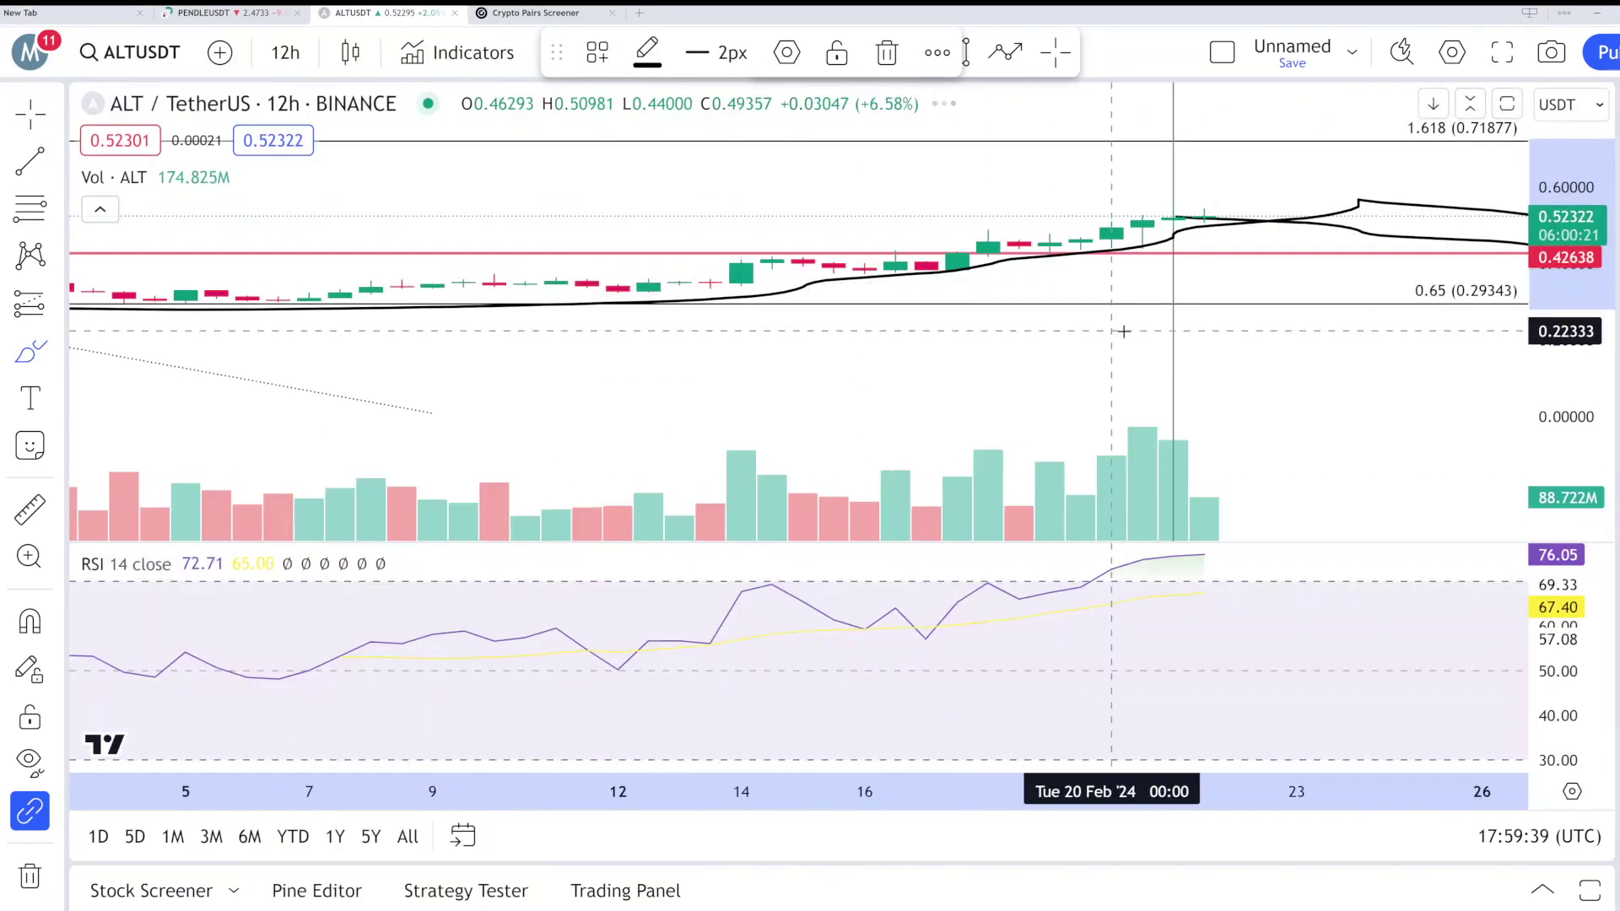
pyautogui.scroll(-8, 1061, 408)
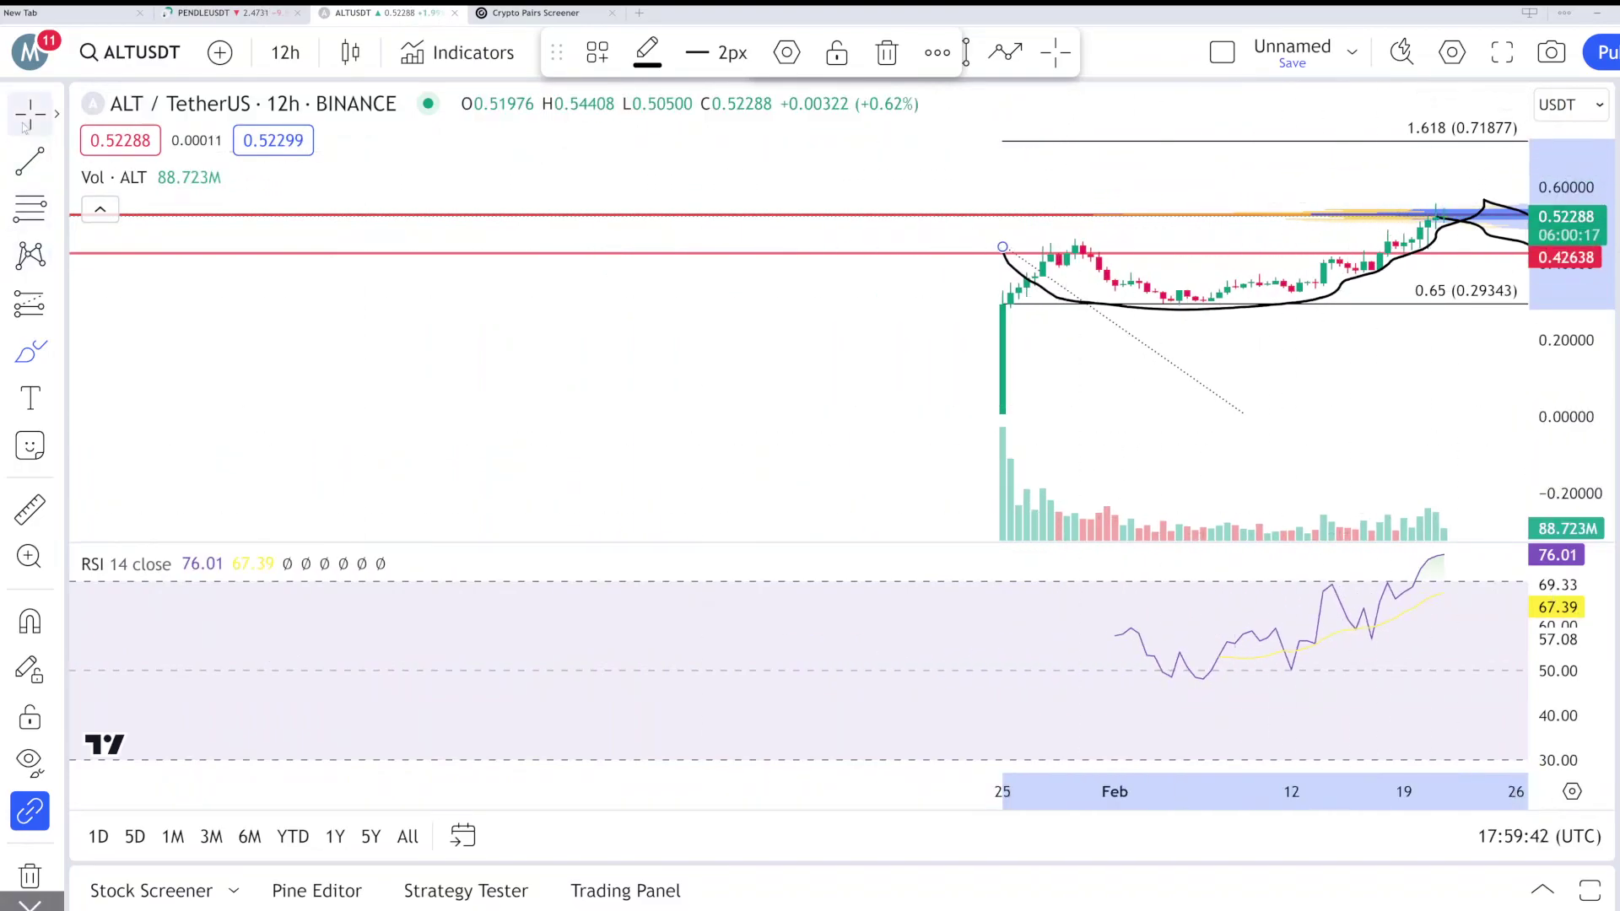
pyautogui.click(56, 114)
pyautogui.click(141, 116)
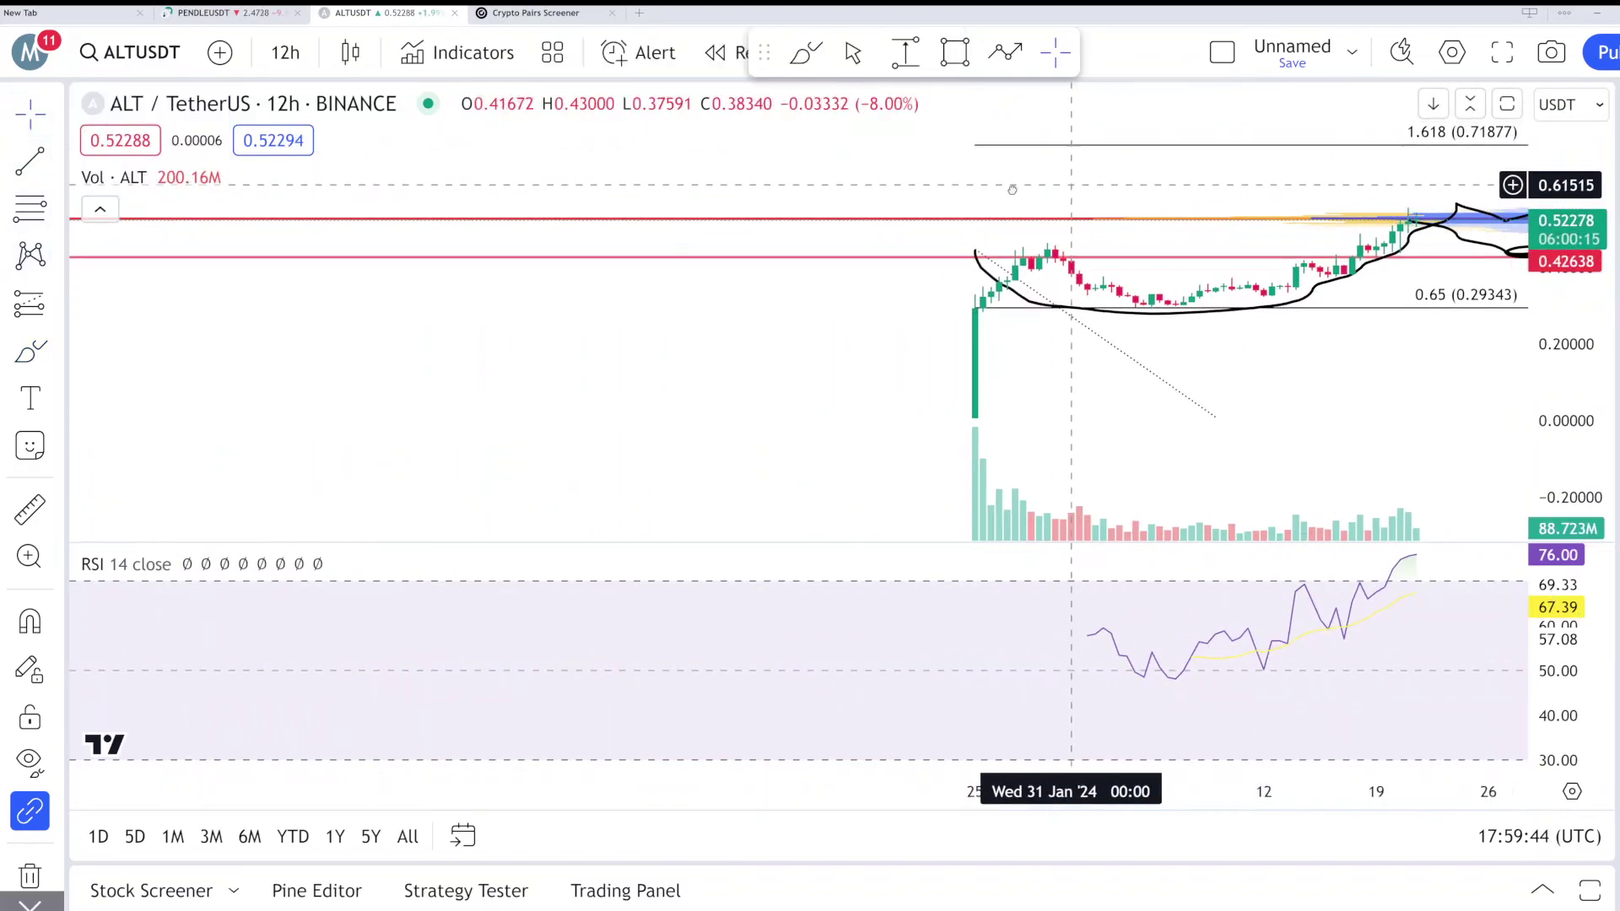
pyautogui.moveTo(1113, 189); pyautogui.dragTo(721, 232)
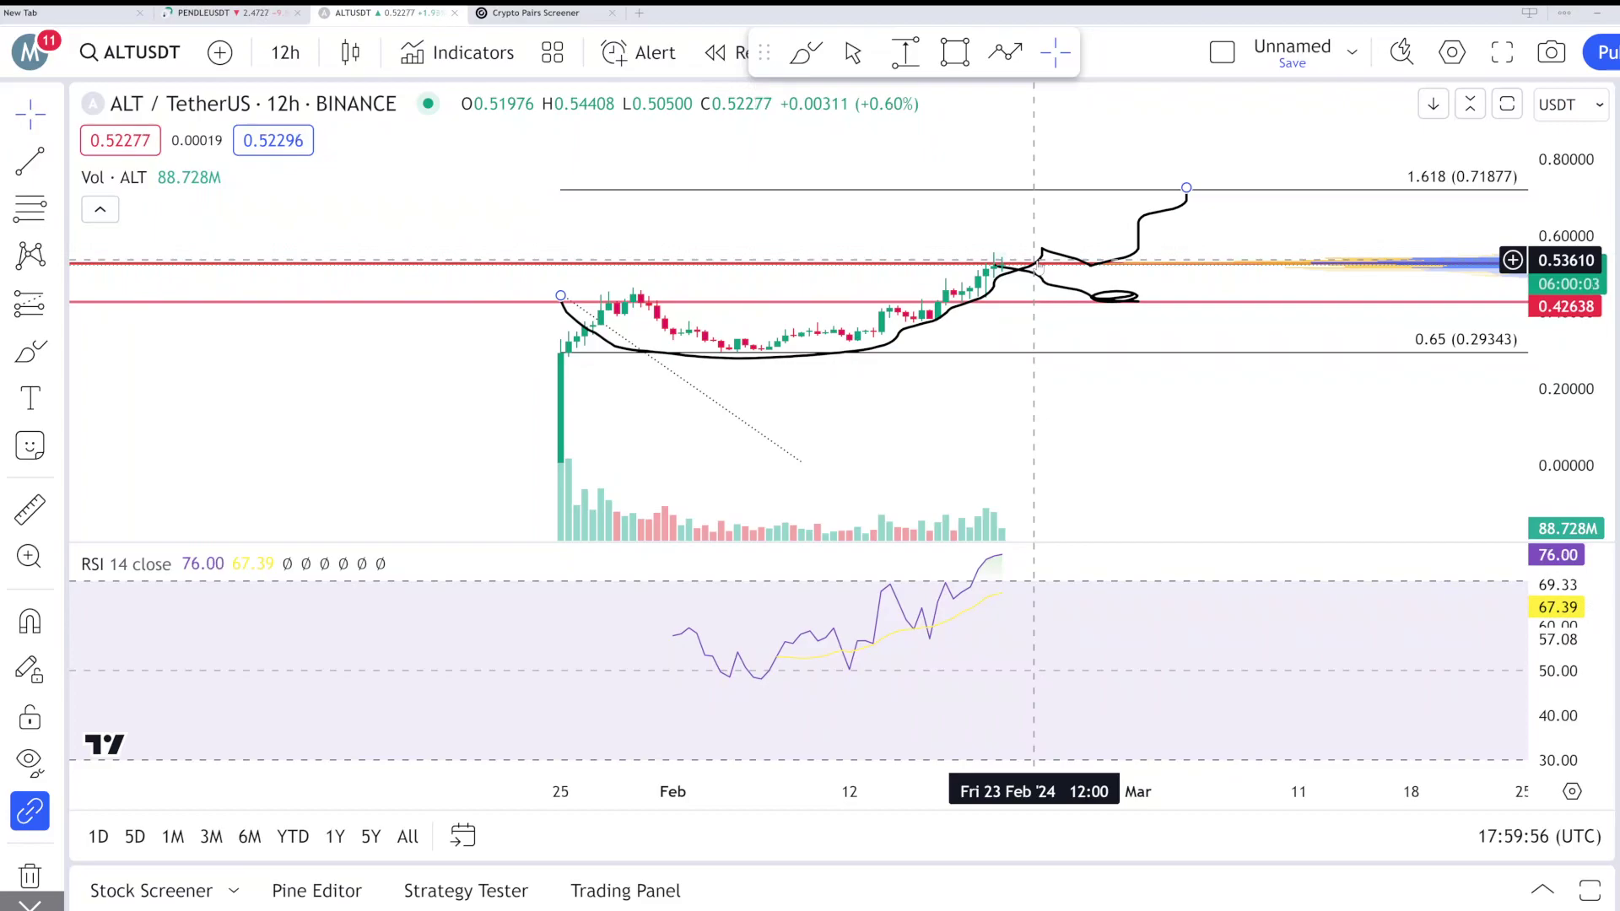
# Step: Brush a small circle around the path's peak at the 1.618 level
pyautogui.click(1193, 173)
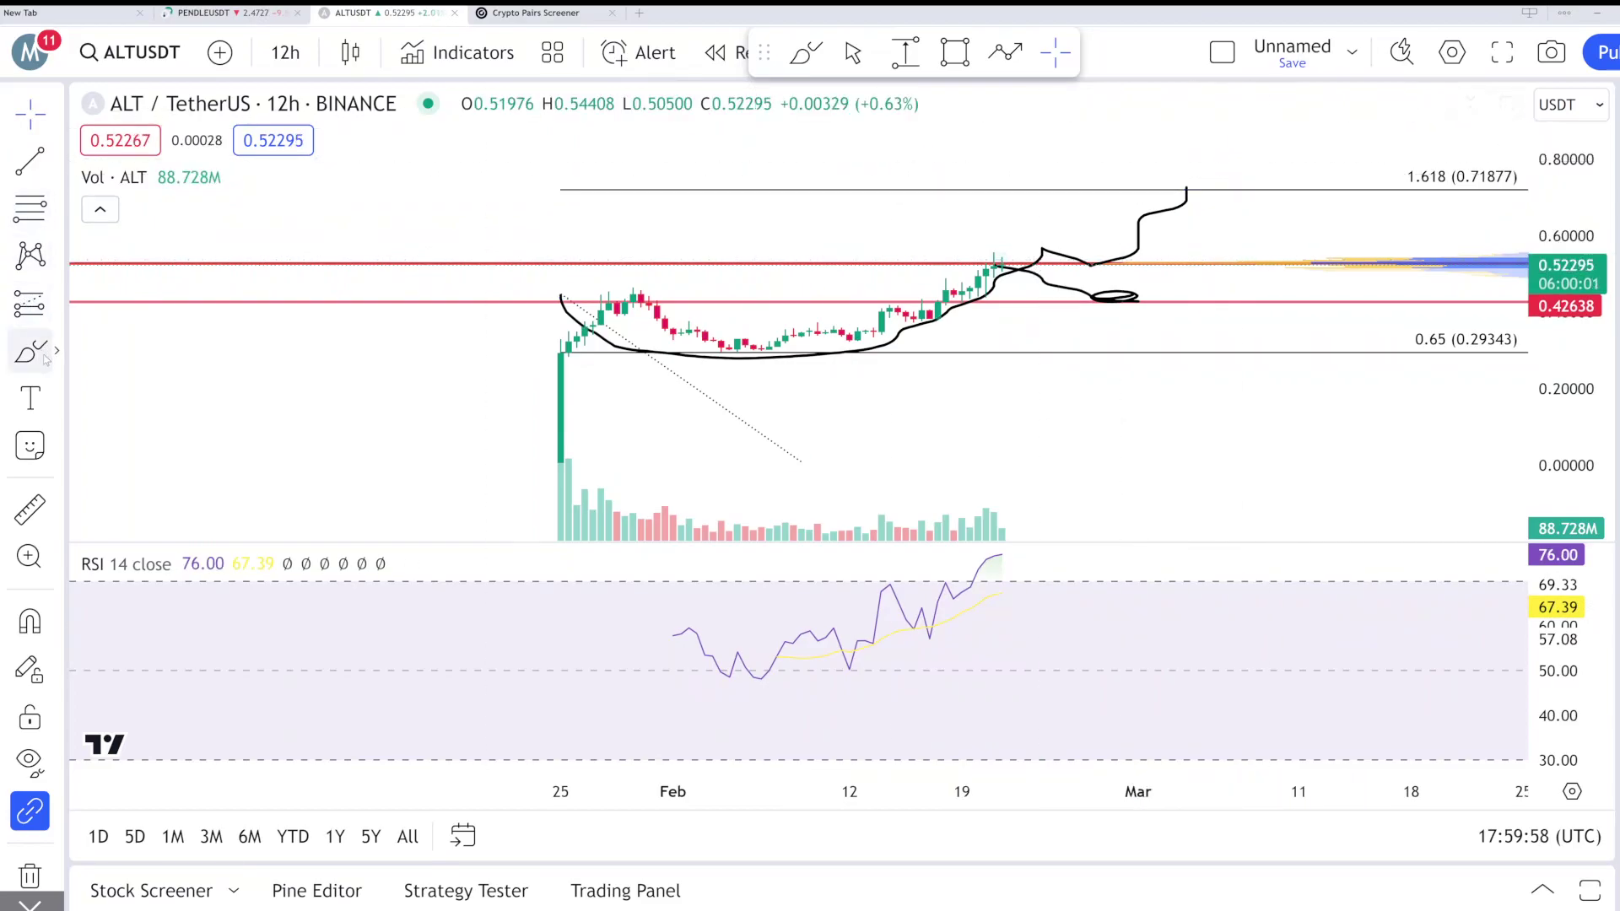
pyautogui.click(1161, 188)
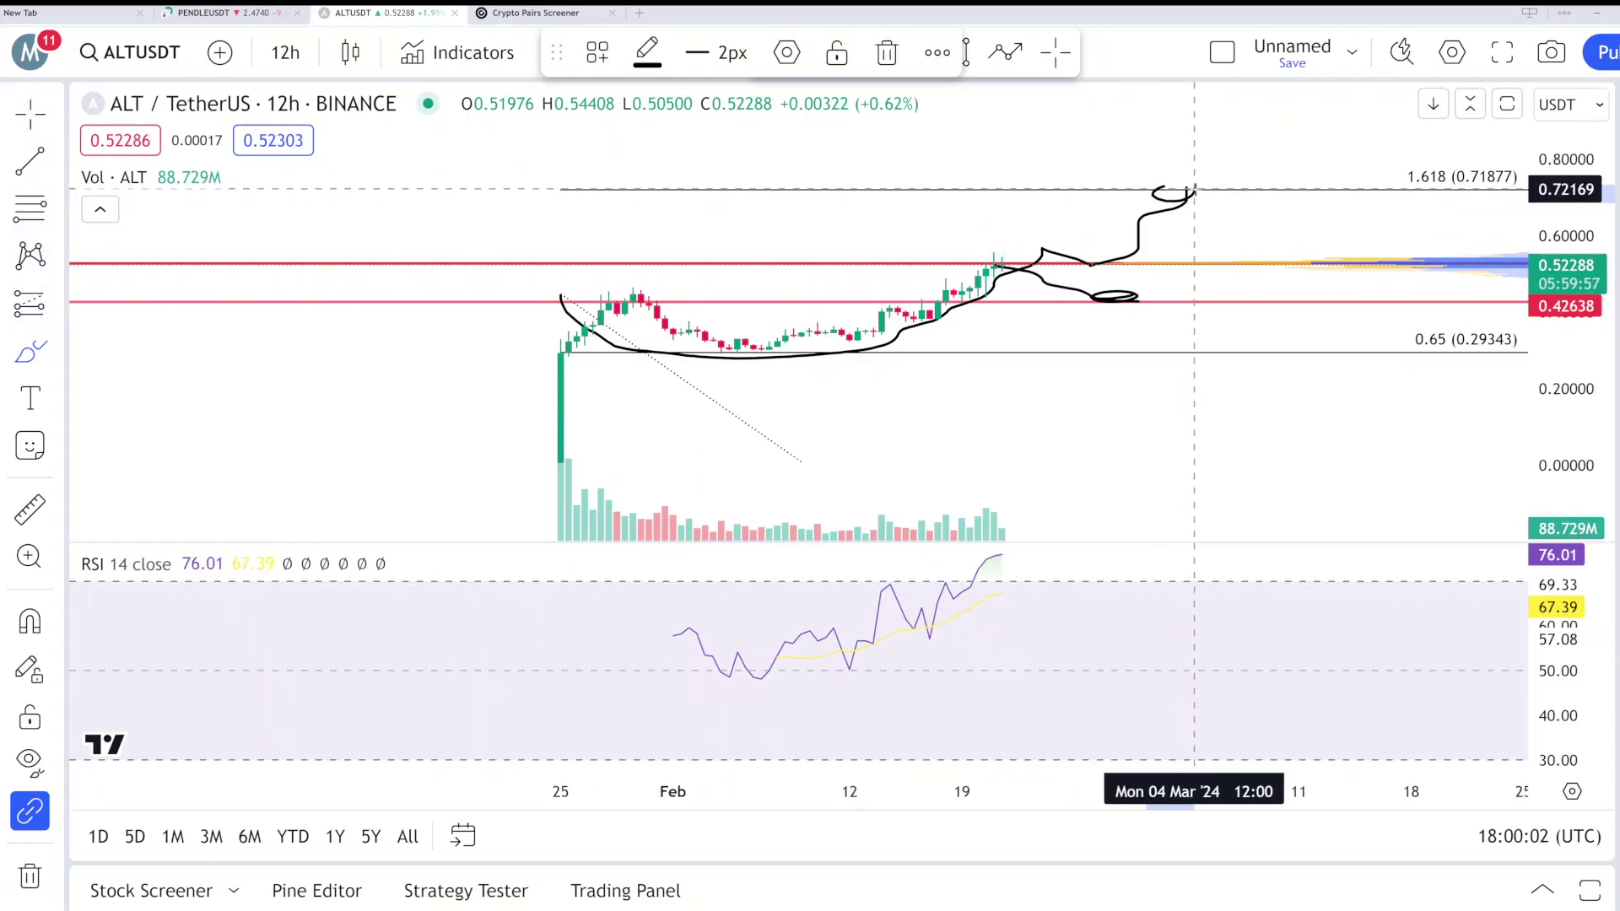
pyautogui.moveTo(1162, 190); pyautogui.dragTo(1148, 198)
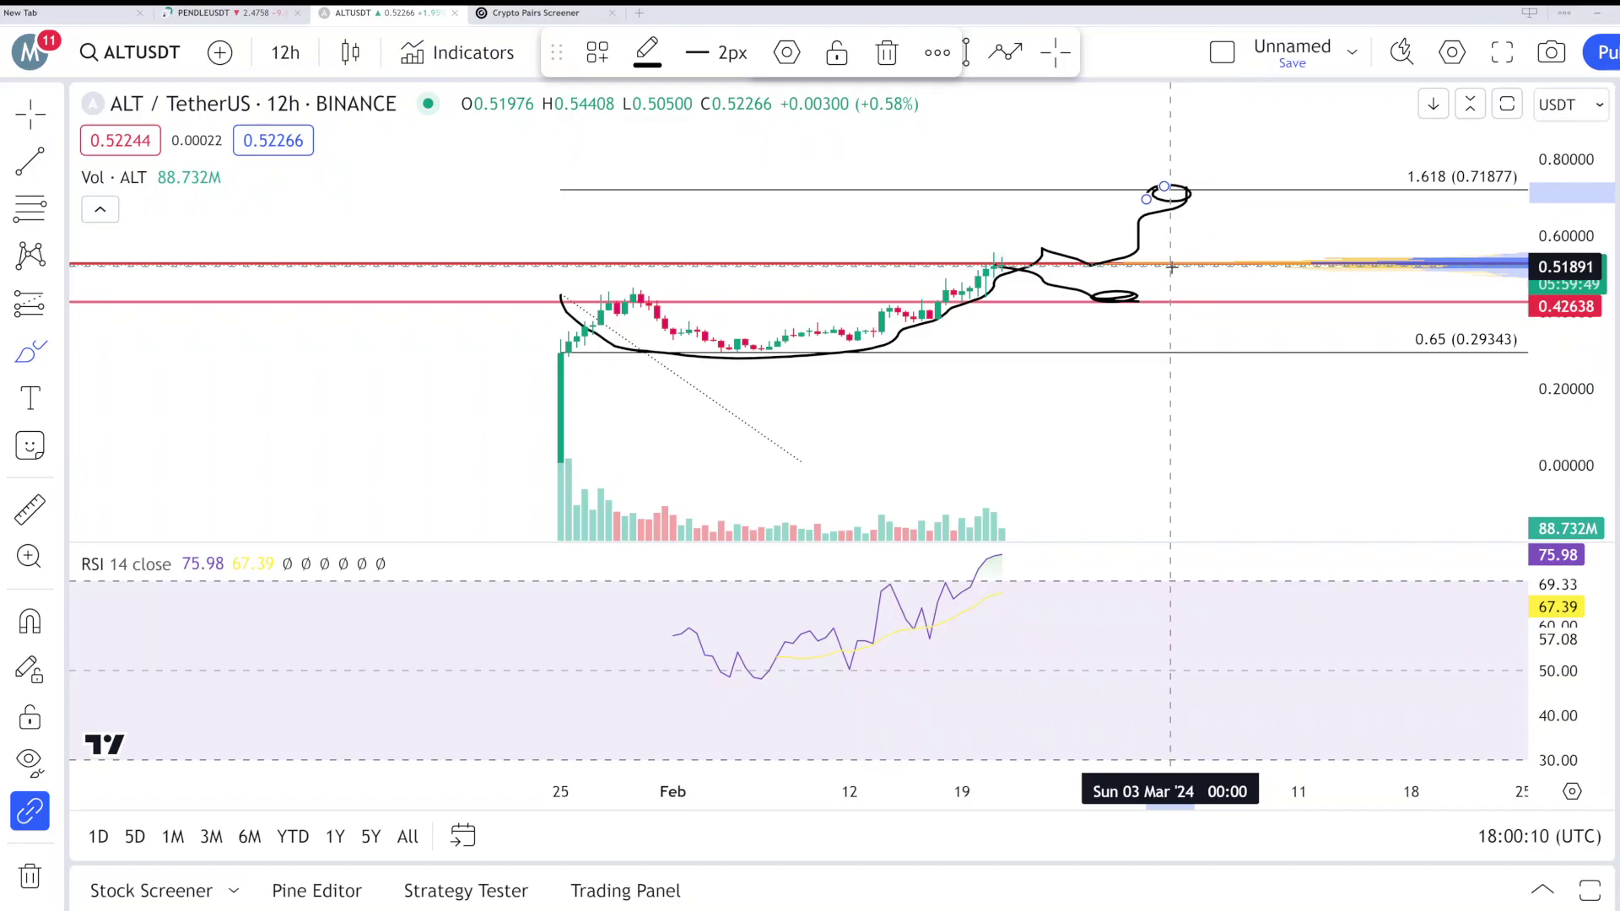
# Step: Sketch a second path from the loop near 0.426, rising rightward toward 0.70
pyautogui.moveTo(1129, 326); pyautogui.dragTo(1124, 302)
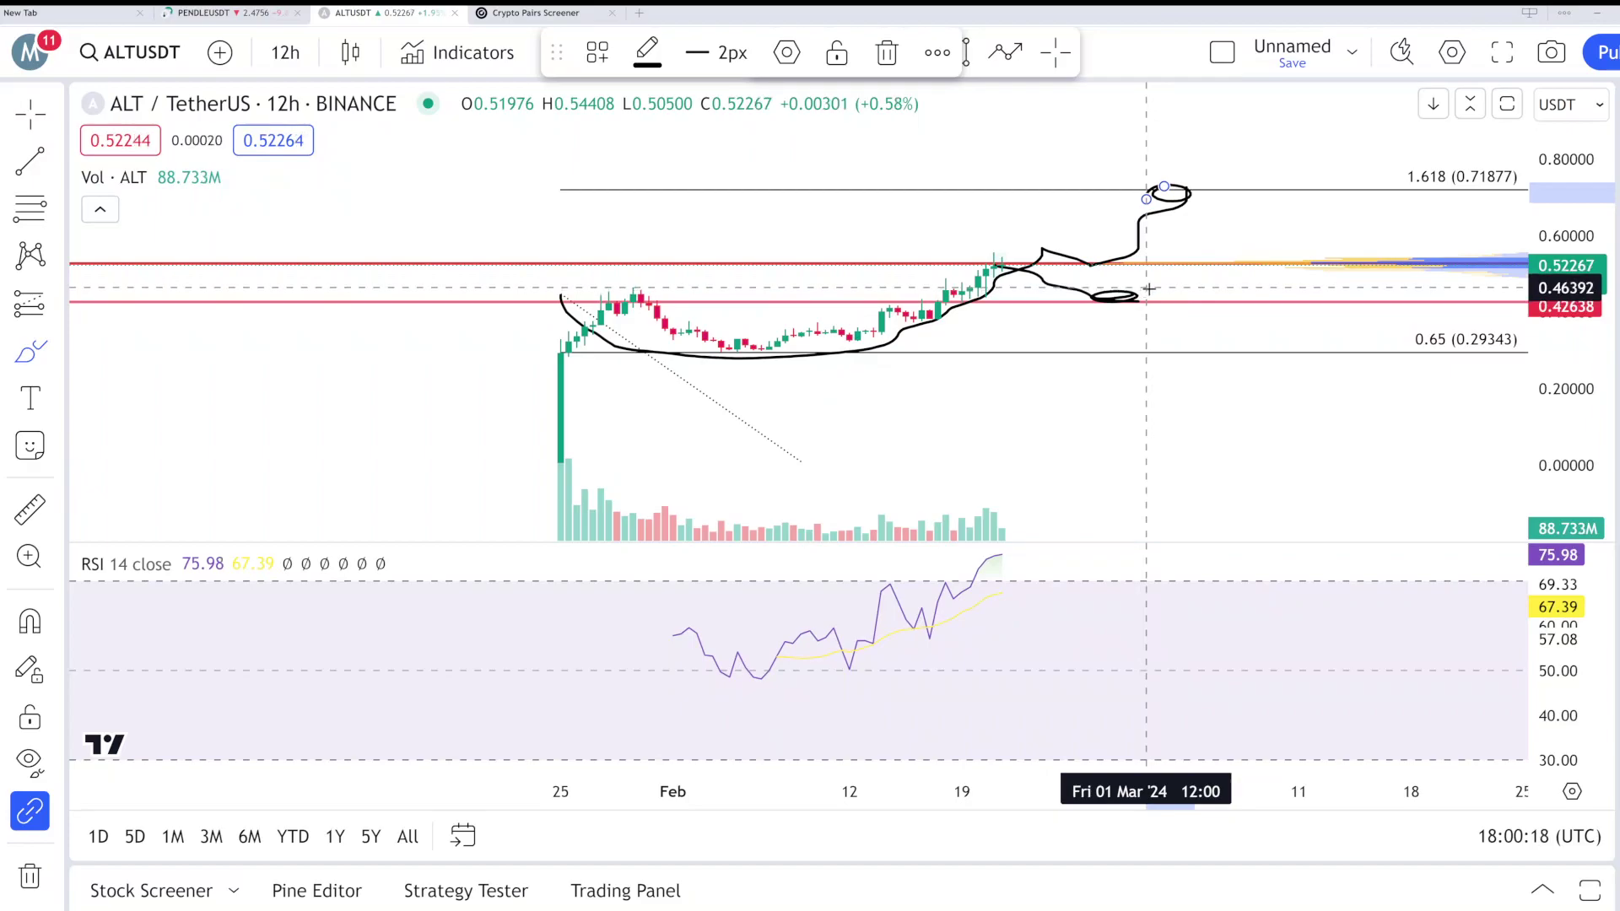
pyautogui.moveTo(1143, 289); pyautogui.dragTo(1157, 289)
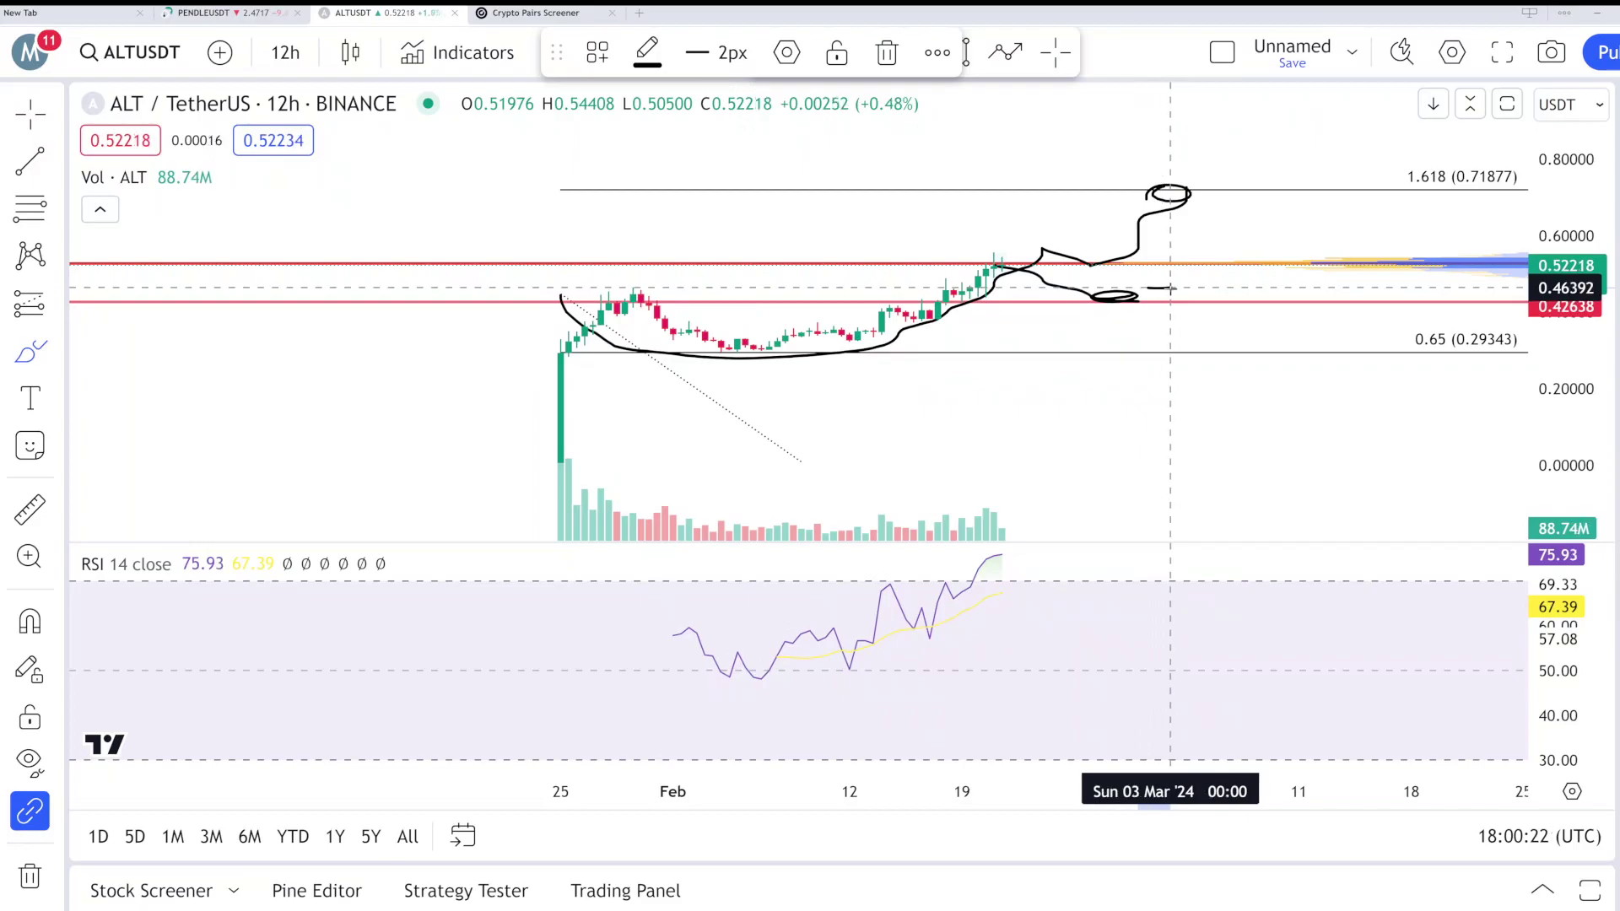
pyautogui.moveTo(1170, 289); pyautogui.dragTo(1155, 284)
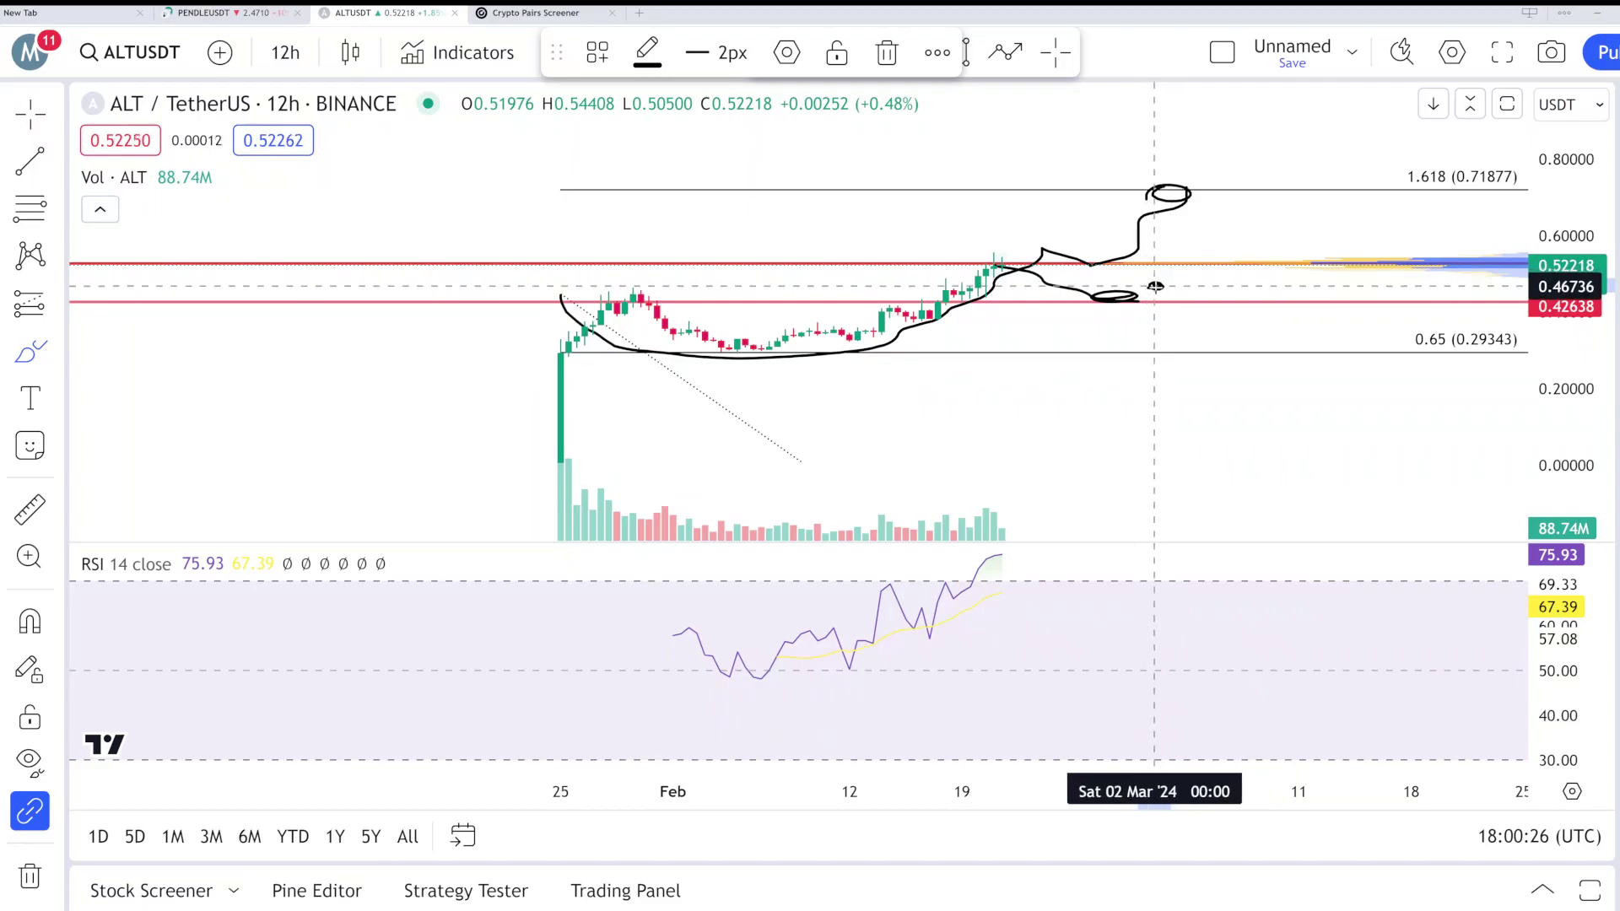
pyautogui.moveTo(1164, 286); pyautogui.dragTo(1313, 203)
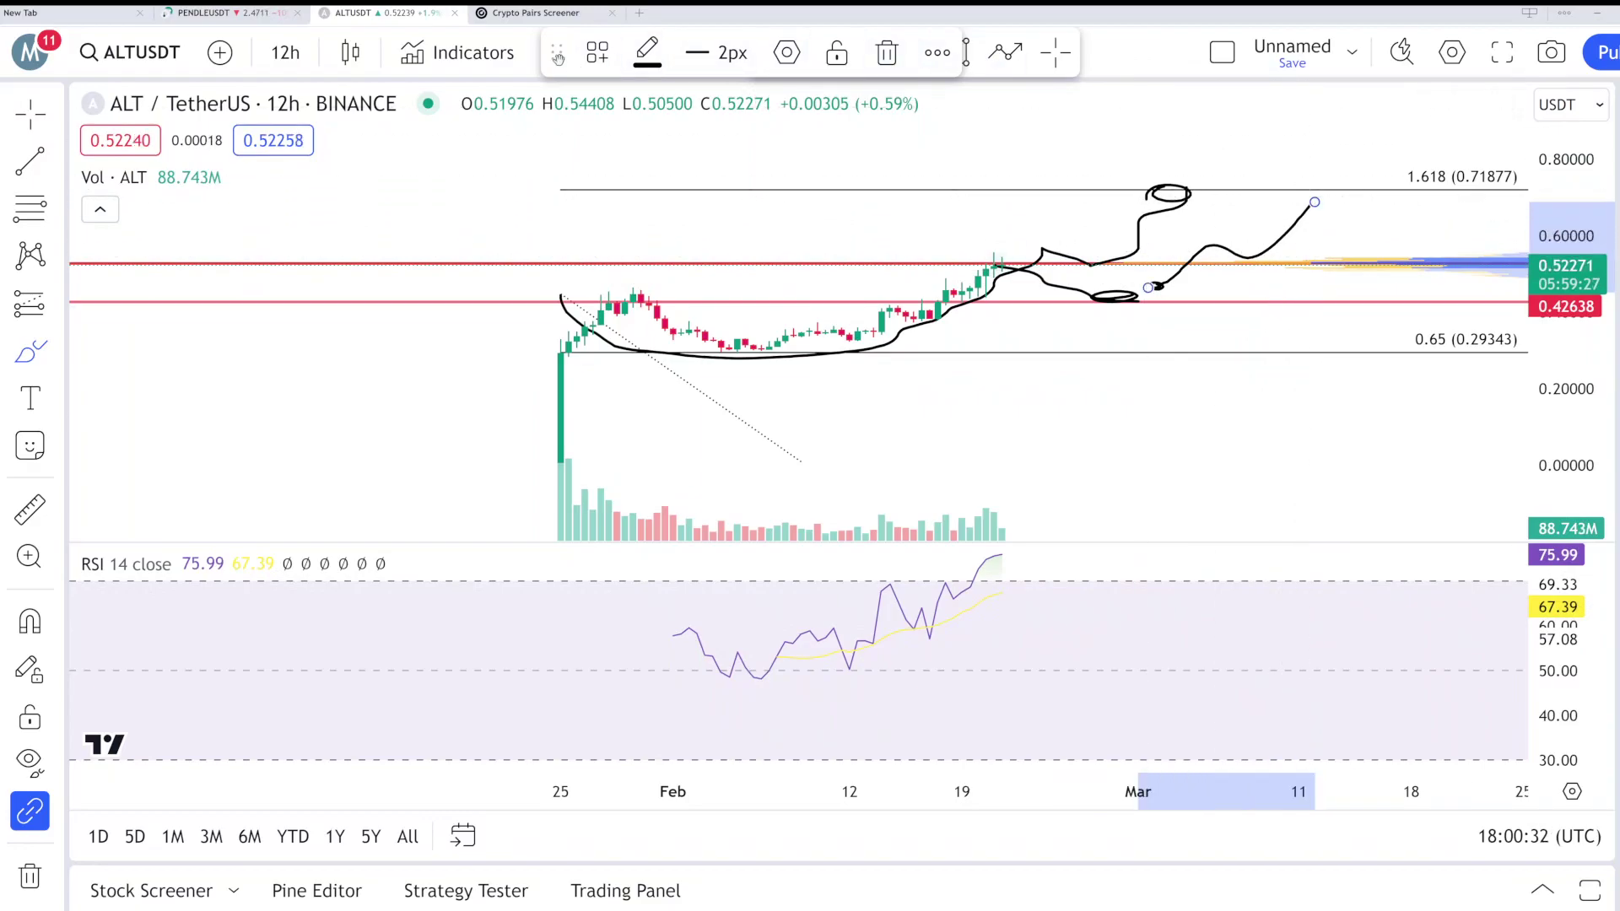
# Step: Measure the price range from 0.46392 up to the 1.618 level, showing a 54.82% rise
pyautogui.hotkey('alt', 'h')
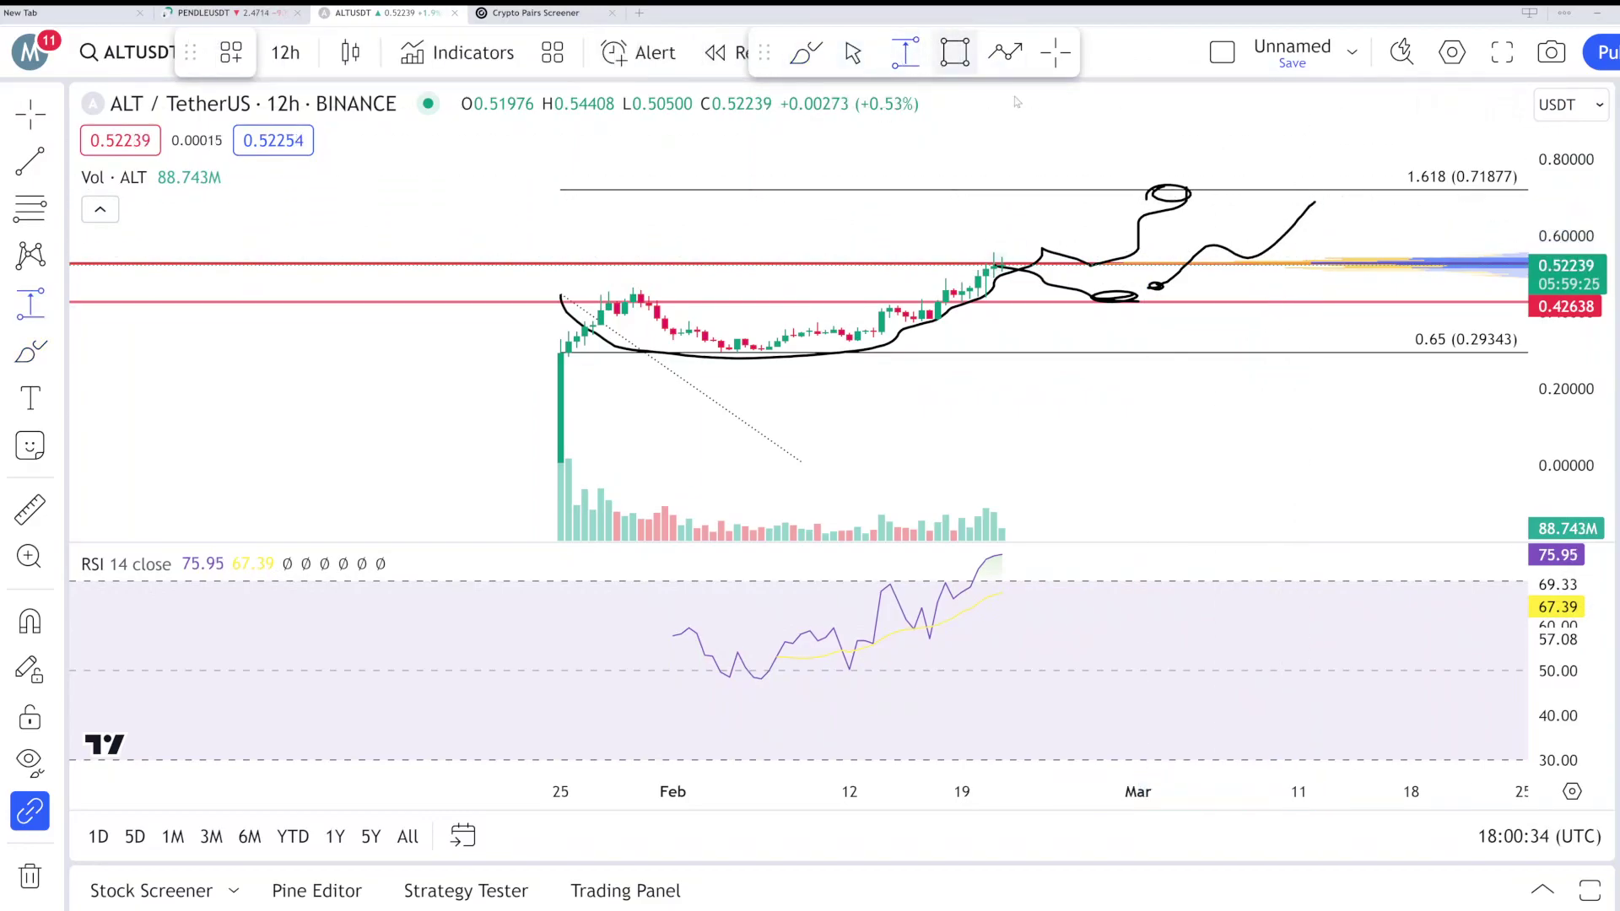
pyautogui.click(1206, 291)
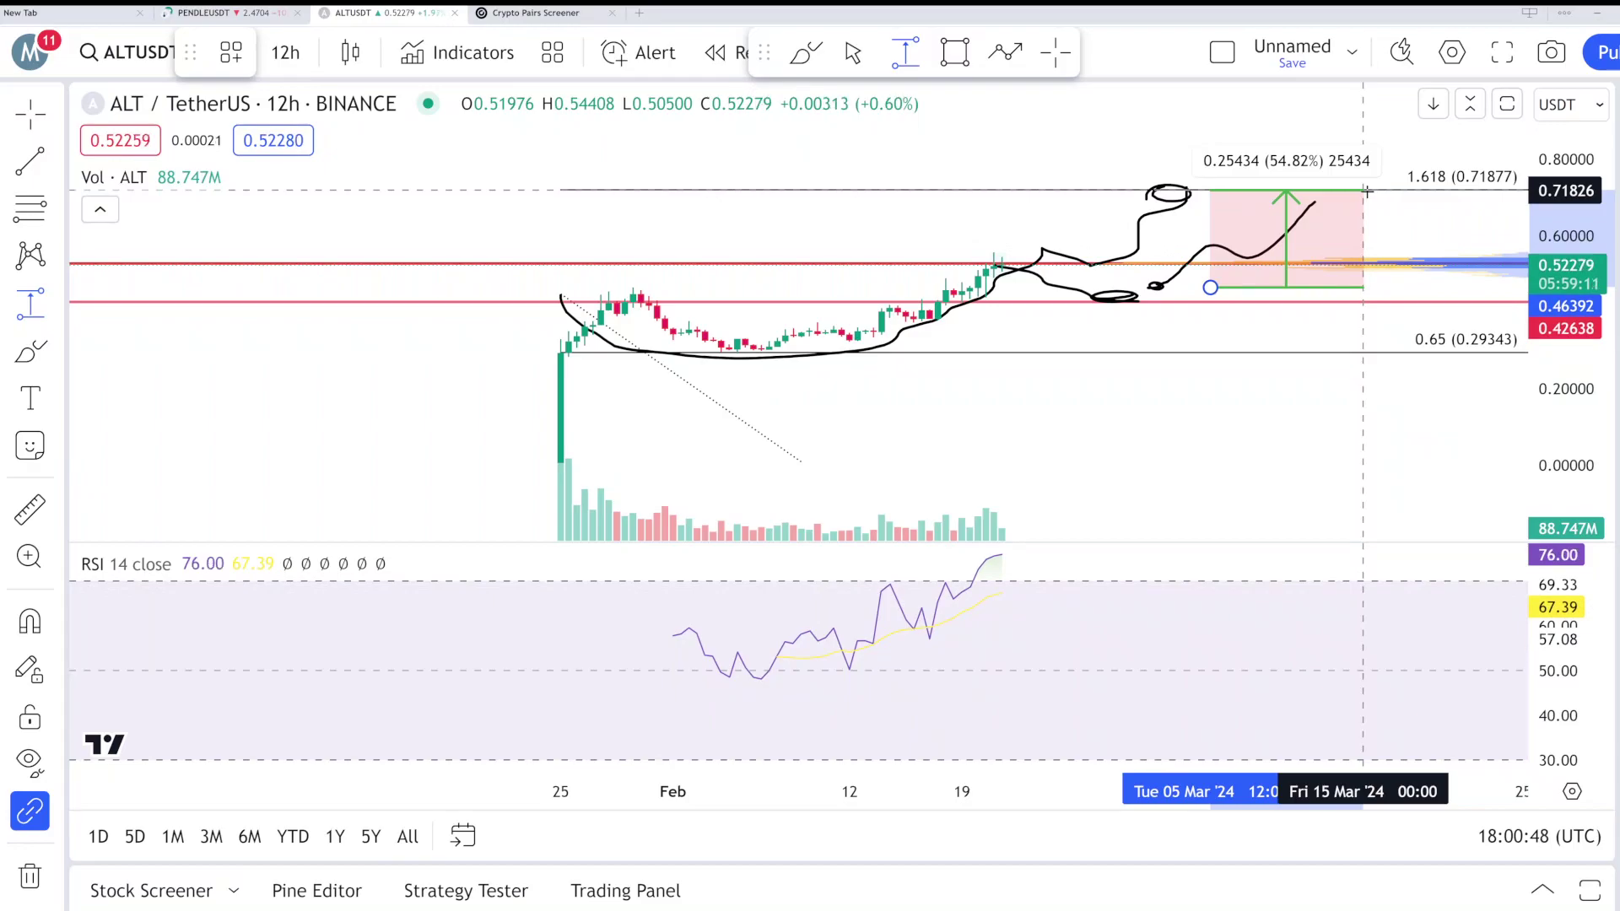
pyautogui.click(1368, 193)
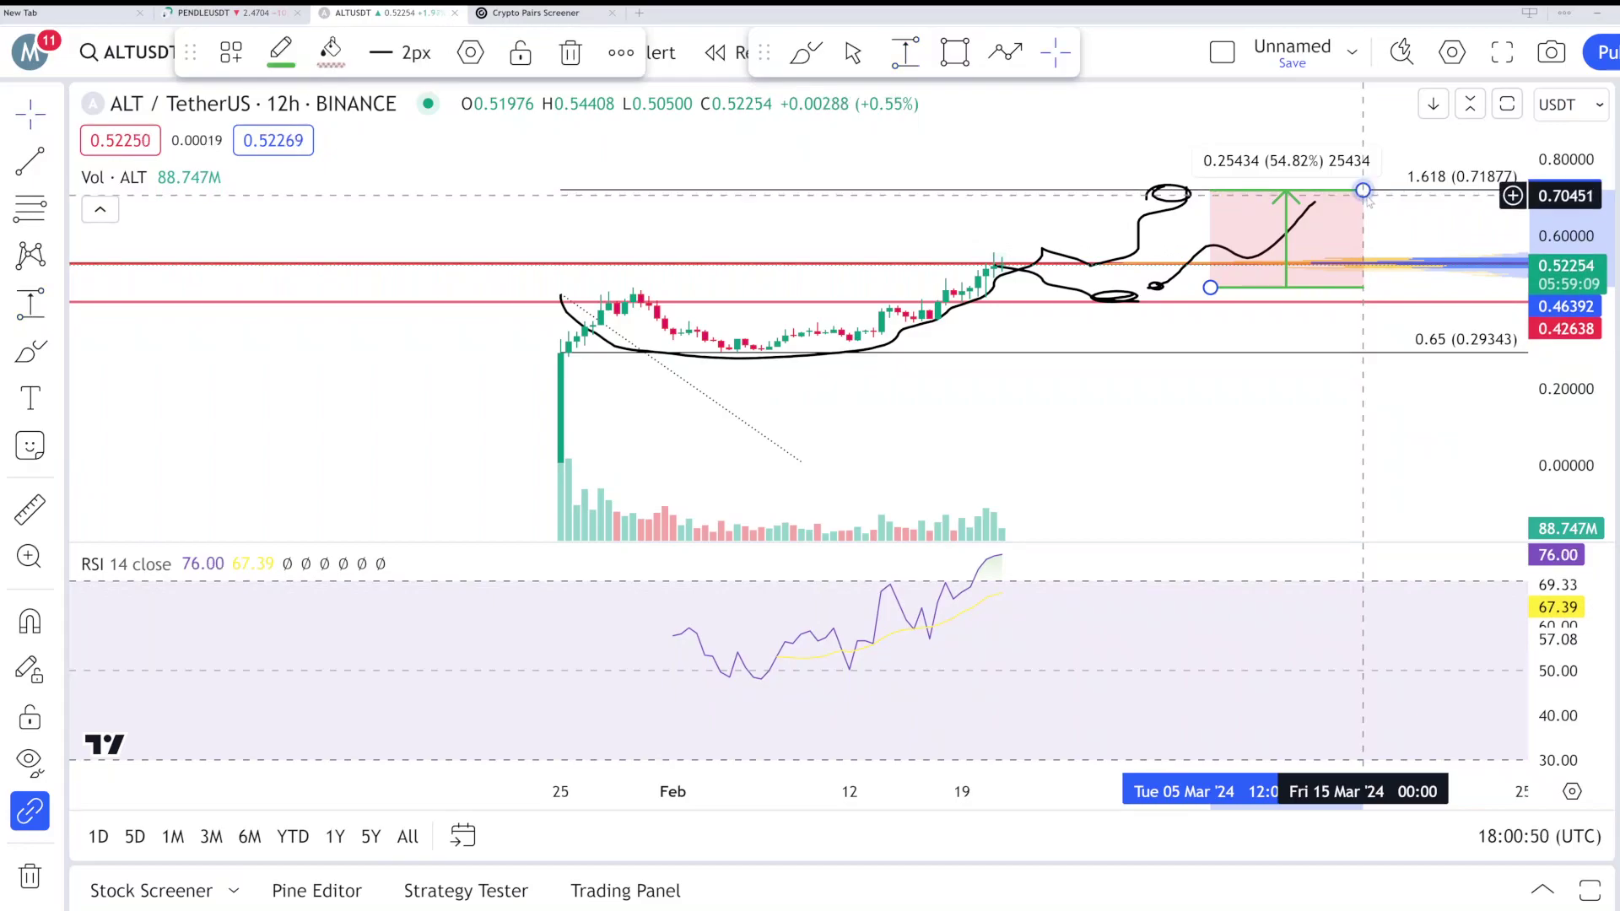